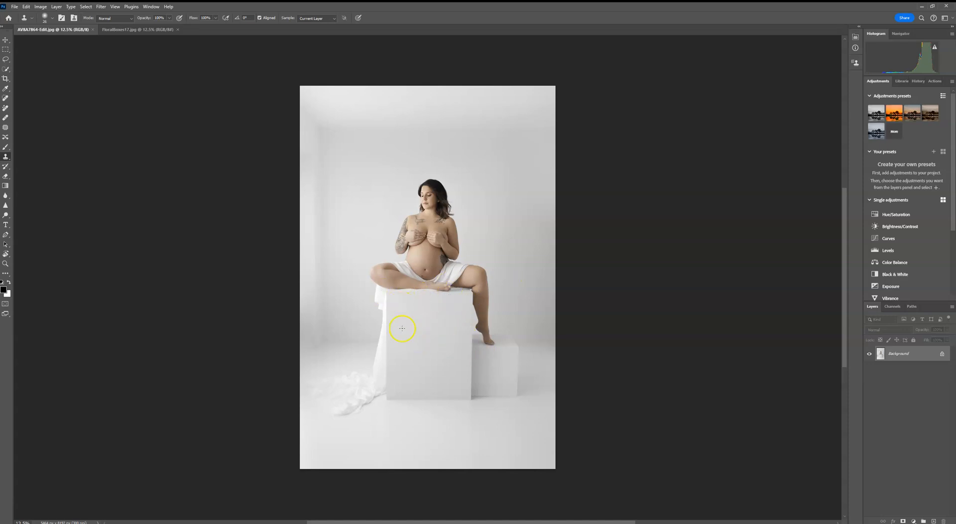
- Compare the two open documents and select the subject in the maternity photo
{"action": "left_click", "coordinate": [116, 30]}
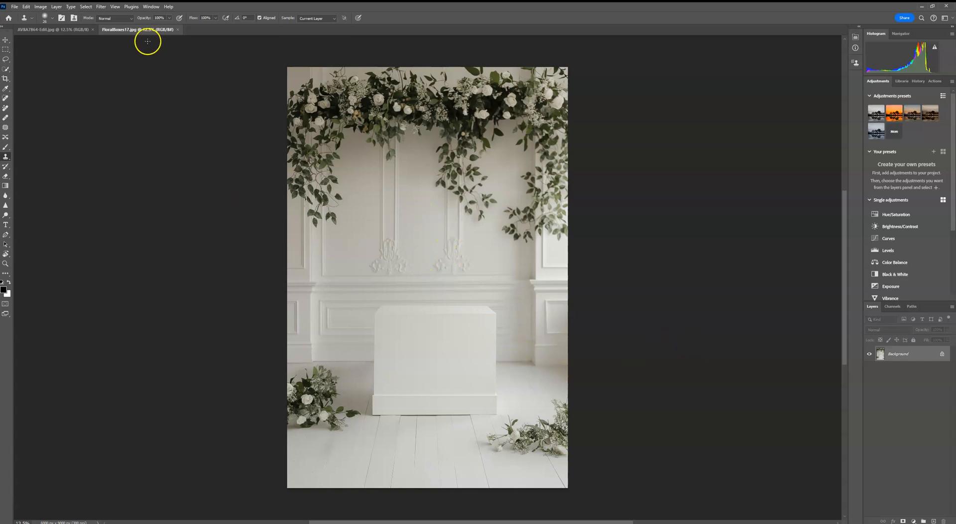
{"action": "left_click", "coordinate": [61, 30]}
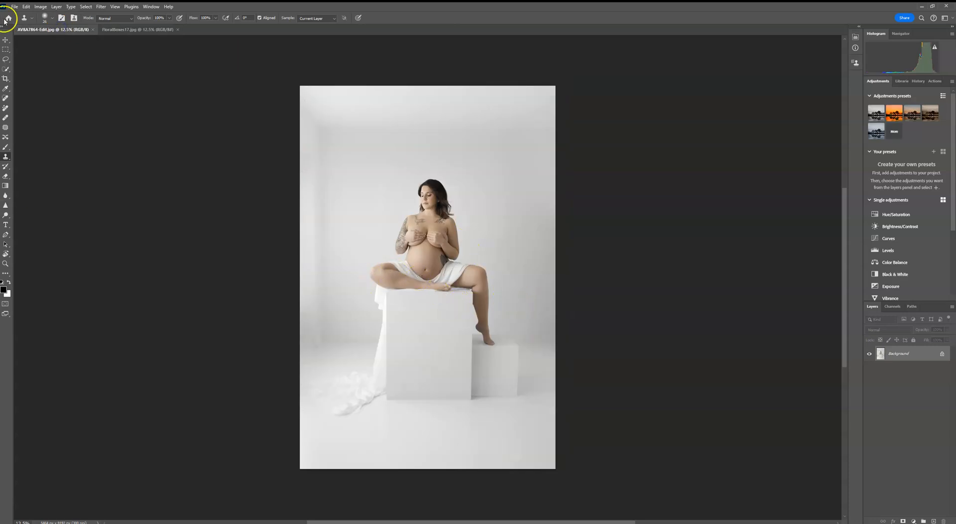
{"action": "left_click", "coordinate": [7, 70]}
{"action": "left_click", "coordinate": [212, 18]}
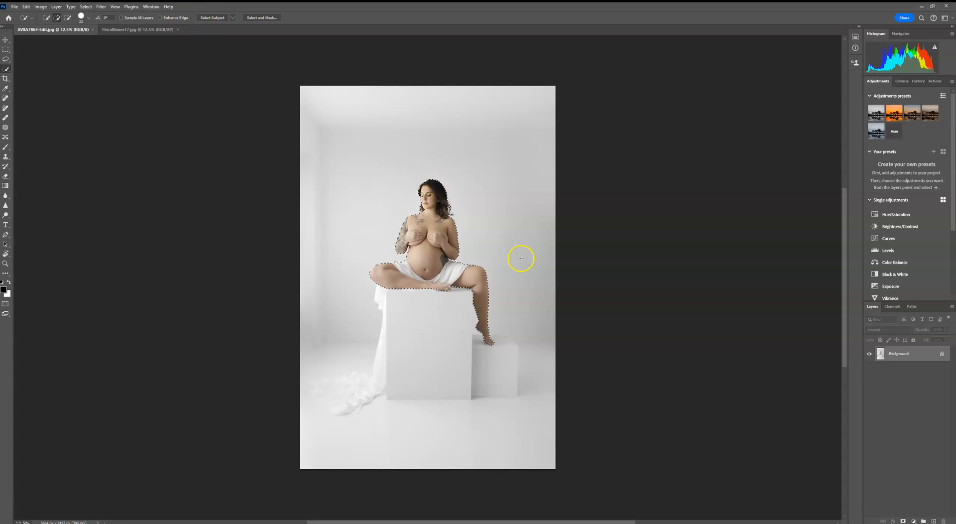
- Duplicate the background layer and add a layer mask to the copy from the subject selection
{"action": "left_click_drag", "start_coordinate": [900, 362], "coordinate": [934, 518]}
{"action": "left_click", "coordinate": [903, 521]}
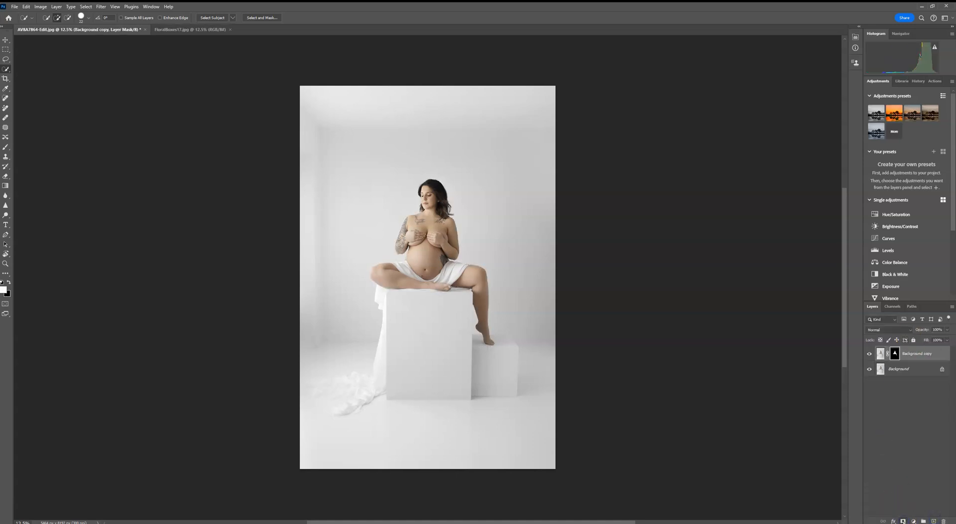
- Select all of the floral backdrop image and copy it
{"action": "left_click", "coordinate": [183, 30]}
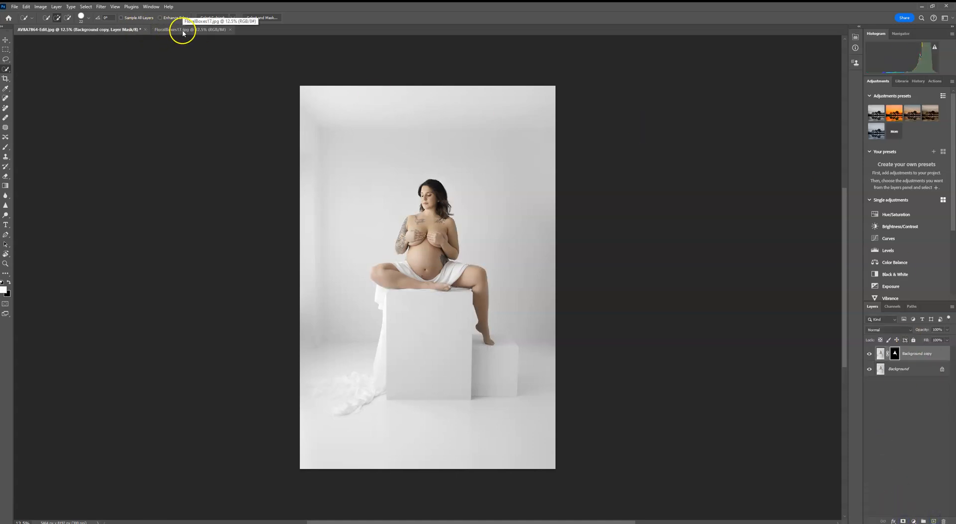
{"action": "left_click", "coordinate": [85, 7]}
{"action": "left_click", "coordinate": [92, 15]}
{"action": "left_click", "coordinate": [26, 7]}
{"action": "left_click", "coordinate": [29, 59]}
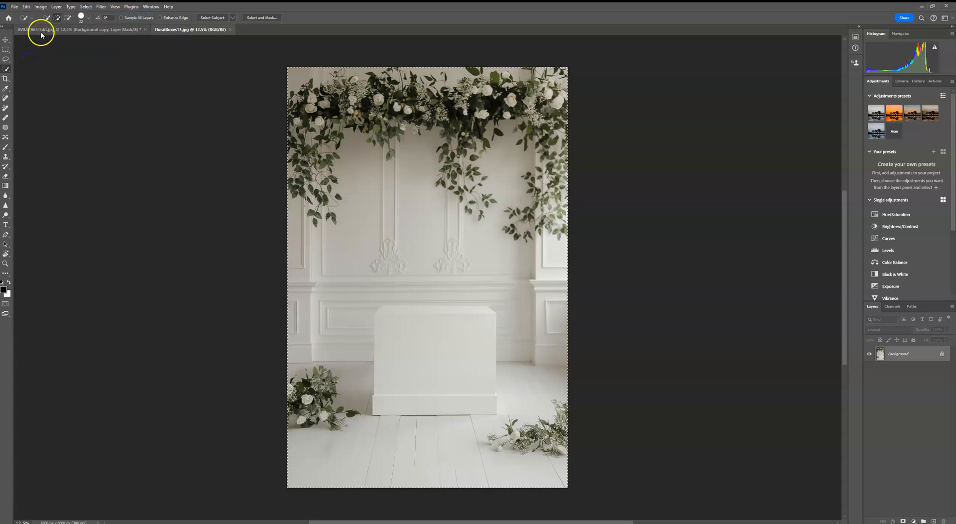
- Paste the floral backdrop into the maternity photo as a new layer and commit its placement
{"action": "left_click", "coordinate": [38, 30]}
{"action": "left_click", "coordinate": [26, 7]}
{"action": "left_click", "coordinate": [33, 72]}
{"action": "left_click", "coordinate": [5, 40]}
{"action": "left_click_drag", "start_coordinate": [580, 295], "coordinate": [503, 269]}
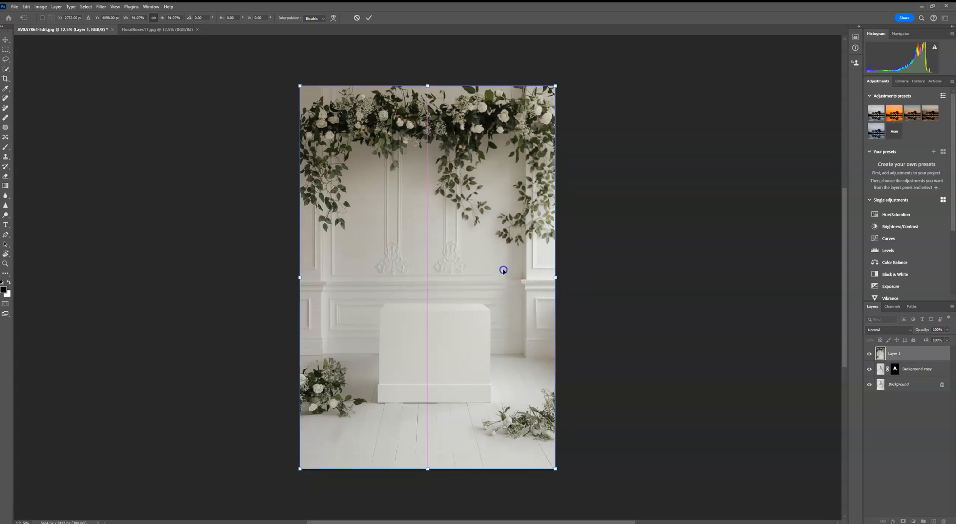
{"action": "left_click", "coordinate": [369, 17]}
- Move the backdrop layer beneath the masked subject copy and select the subject copy
{"action": "left_click_drag", "start_coordinate": [913, 359], "coordinate": [921, 379]}
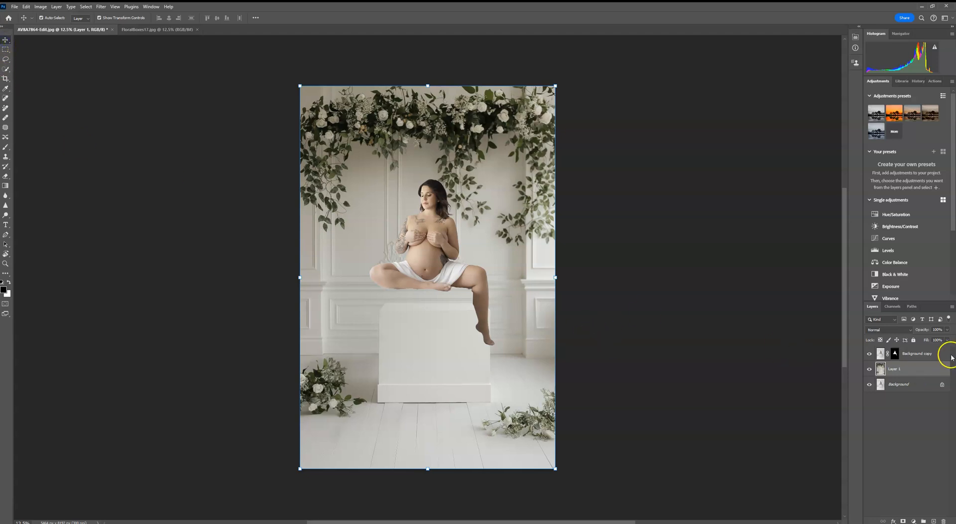
{"action": "left_click", "coordinate": [951, 356]}
- Transform the subject copy, shrinking it and moving her down onto the box
{"action": "left_click_drag", "start_coordinate": [552, 278], "coordinate": [529, 260]}
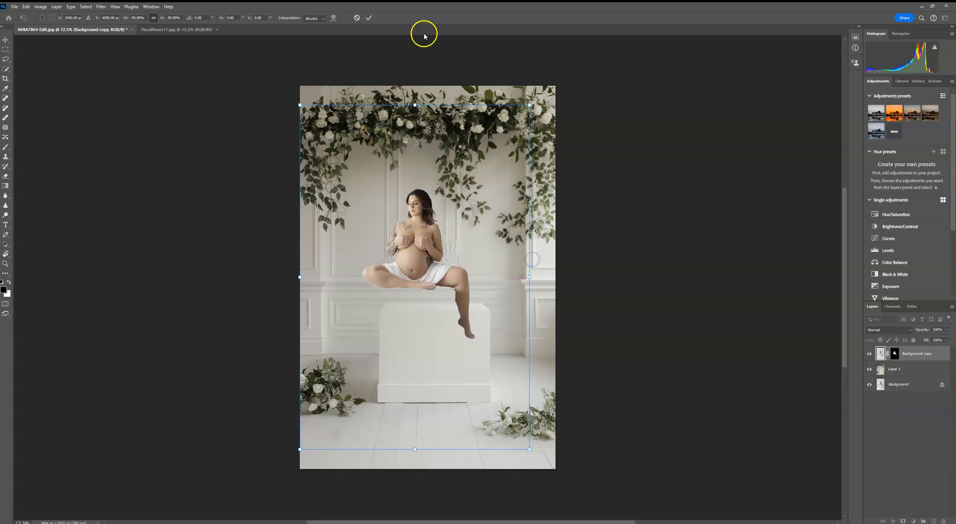
{"action": "left_click", "coordinate": [359, 17]}
{"action": "left_click_drag", "start_coordinate": [431, 128], "coordinate": [437, 153]}
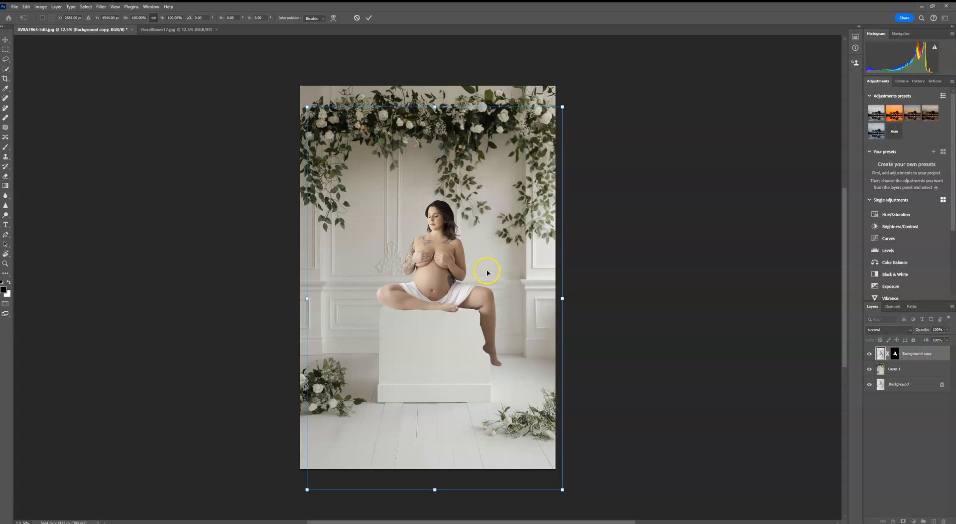
- Flip the floral backdrop layer horizontally
{"action": "left_click", "coordinate": [927, 373]}
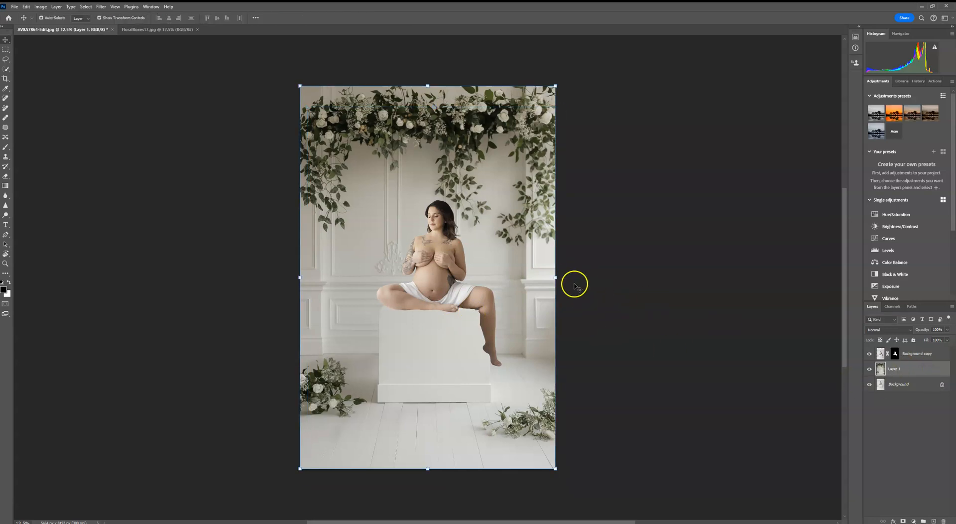
{"action": "left_click", "coordinate": [558, 277]}
{"action": "right_click", "coordinate": [529, 279]}
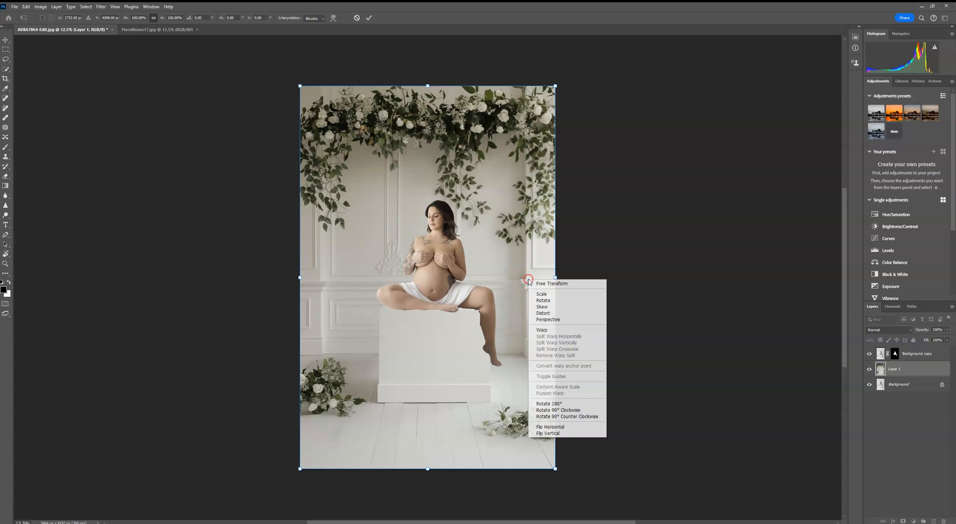
{"action": "left_click", "coordinate": [550, 427]}
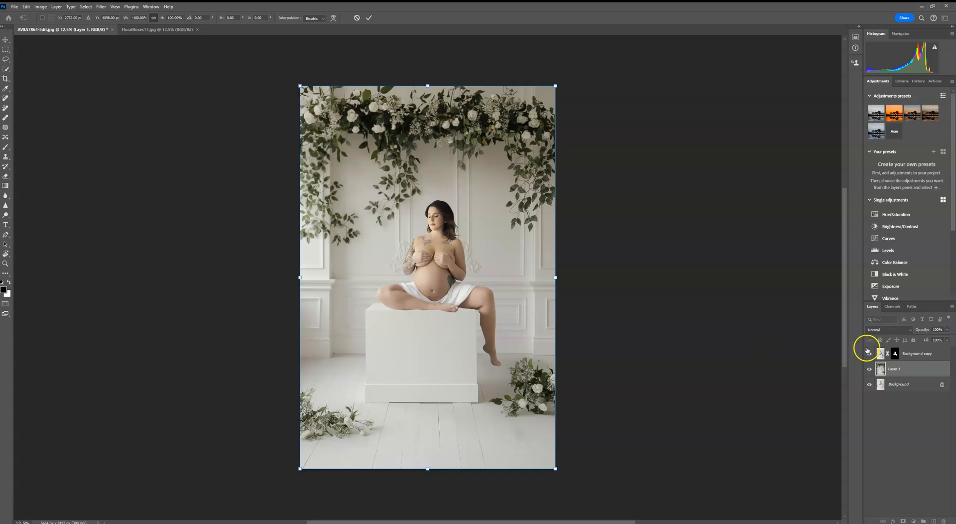
- Scale the subject copy to about 108% and position her seated on the box, then commit the transform
{"action": "left_click", "coordinate": [925, 354]}
{"action": "left_click_drag", "start_coordinate": [562, 106], "coordinate": [528, 123]}
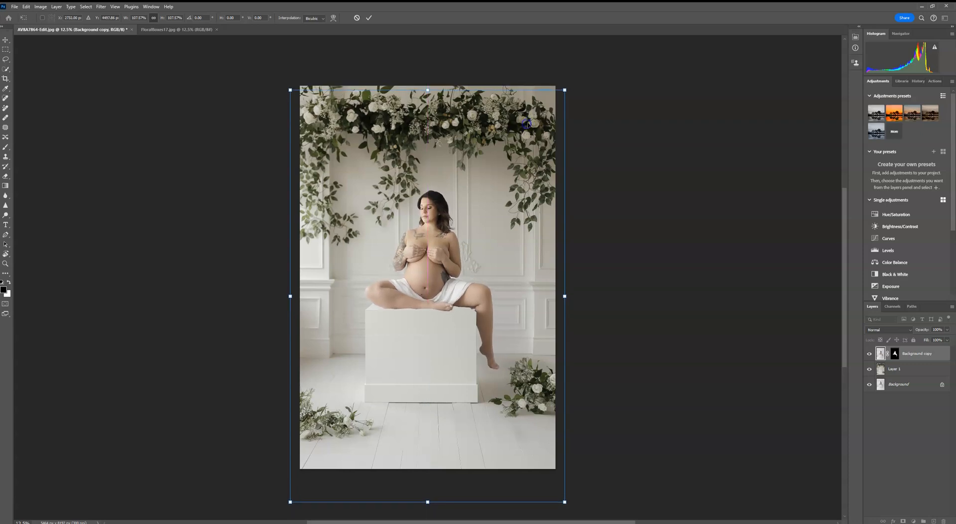
{"action": "key", "text": "ctrl+plus"}
{"action": "key", "text": "ctrl+plus"}
{"action": "key", "text": "ctrl+plus"}
{"action": "key", "text": "ctrl+plus"}
{"action": "key", "text": "ctrl+plus"}
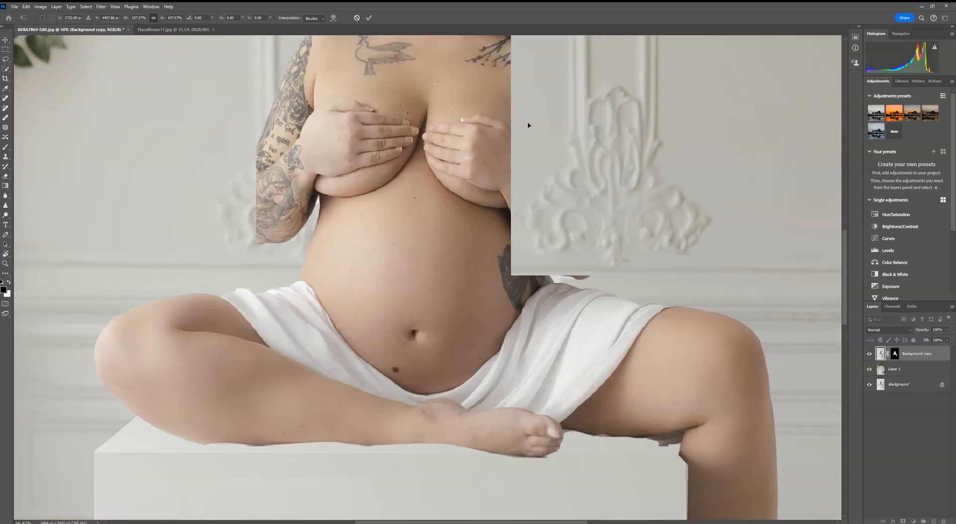
{"action": "left_click_drag", "start_coordinate": [601, 332], "coordinate": [488, 90]}
{"action": "left_click_drag", "start_coordinate": [523, 160], "coordinate": [597, 265]}
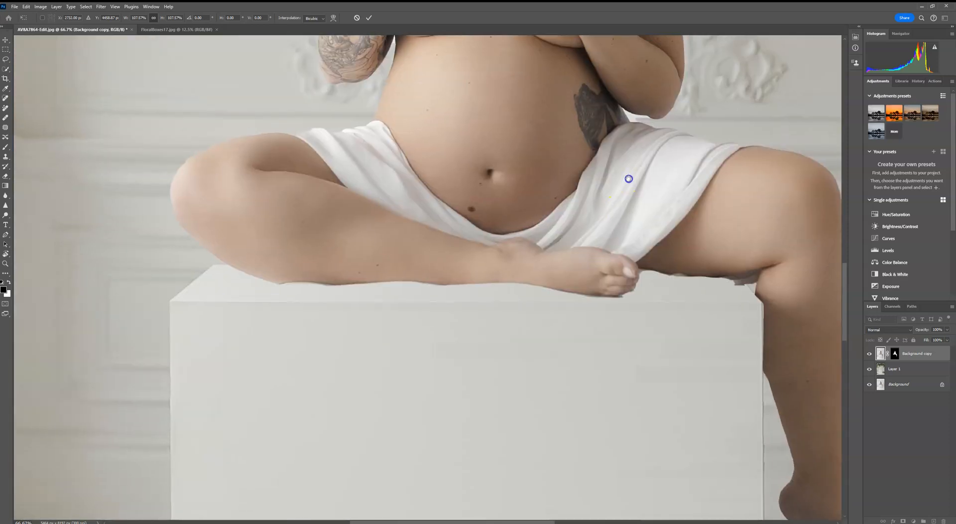
{"action": "left_click_drag", "start_coordinate": [628, 179], "coordinate": [610, 198]}
{"action": "key", "text": "ctrl+0"}
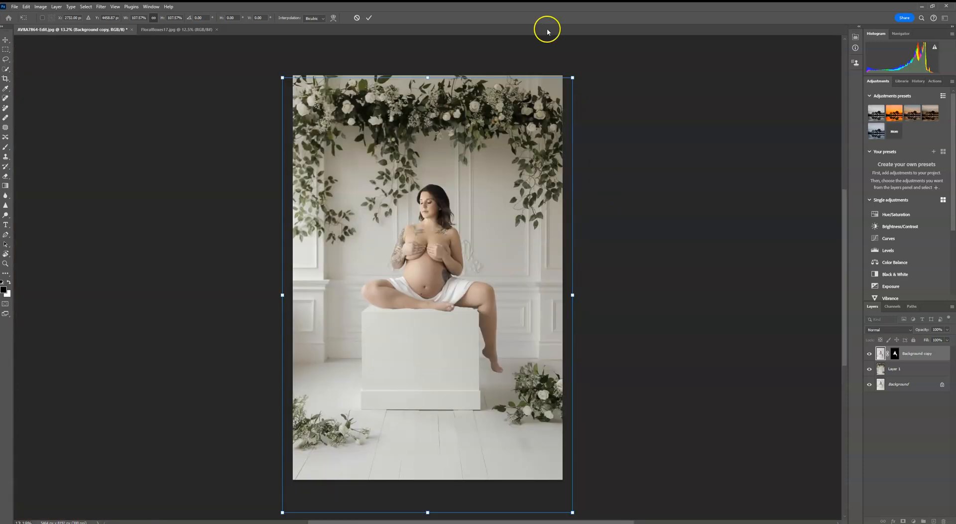
{"action": "left_click", "coordinate": [369, 18]}
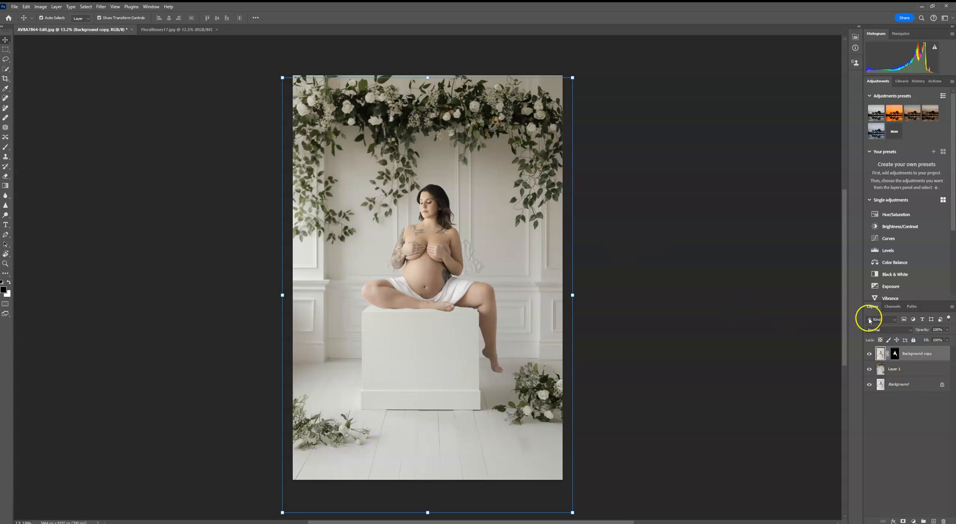
- Add a Curves adjustment clipped to the backdrop layer and raise the curve to brighten it
{"action": "left_click", "coordinate": [917, 369]}
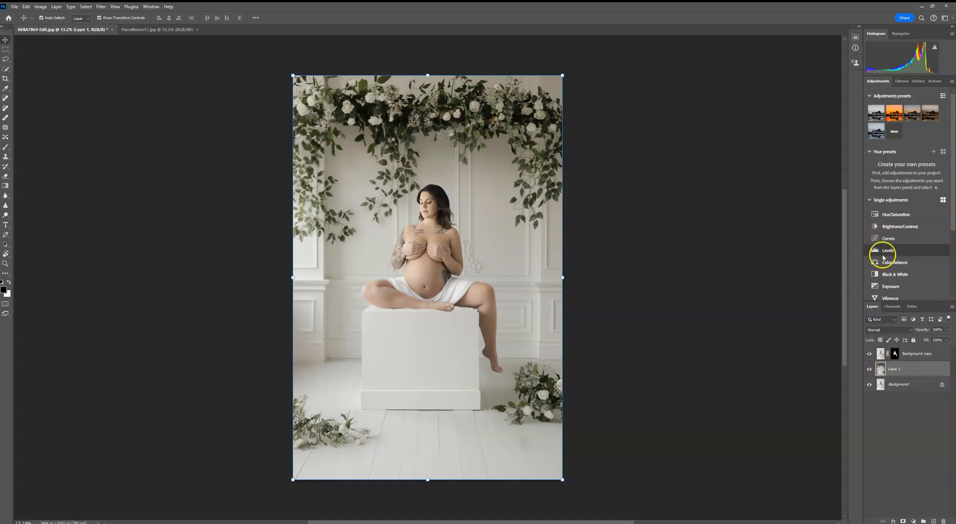
{"action": "left_click", "coordinate": [888, 238]}
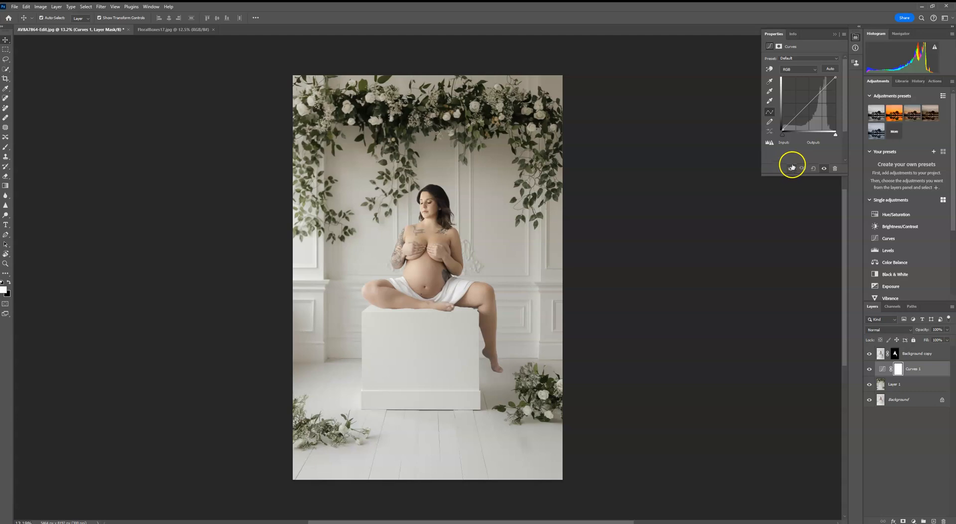
{"action": "left_click", "coordinate": [792, 169]}
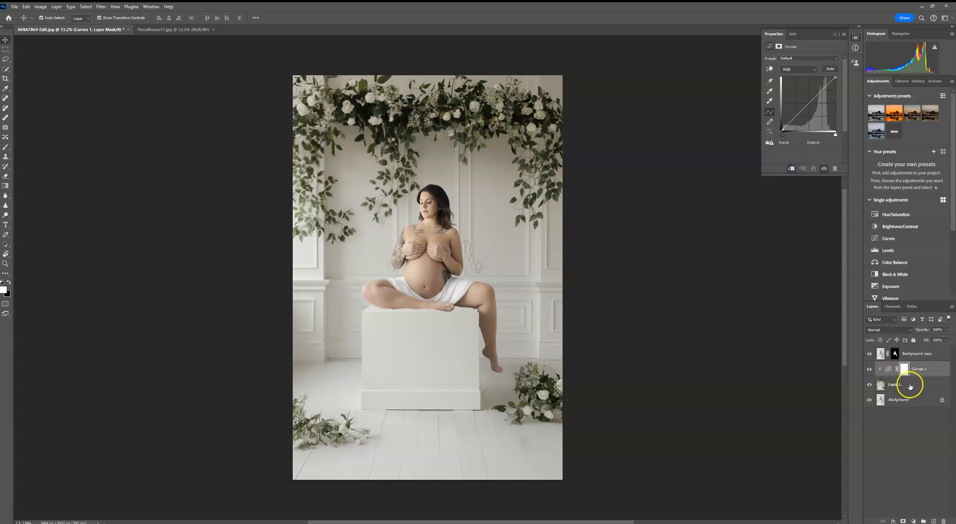
{"action": "left_click_drag", "start_coordinate": [808, 101], "coordinate": [805, 101]}
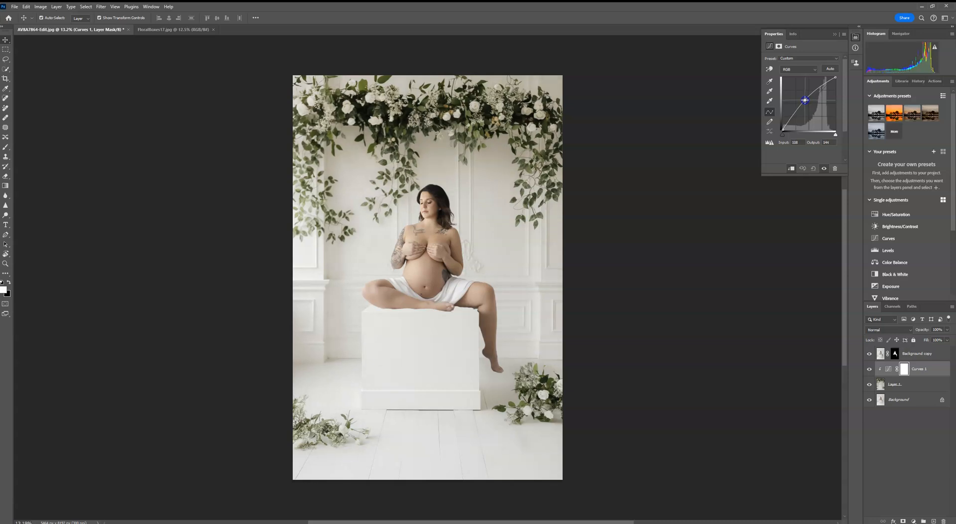
{"action": "left_click", "coordinate": [835, 34]}
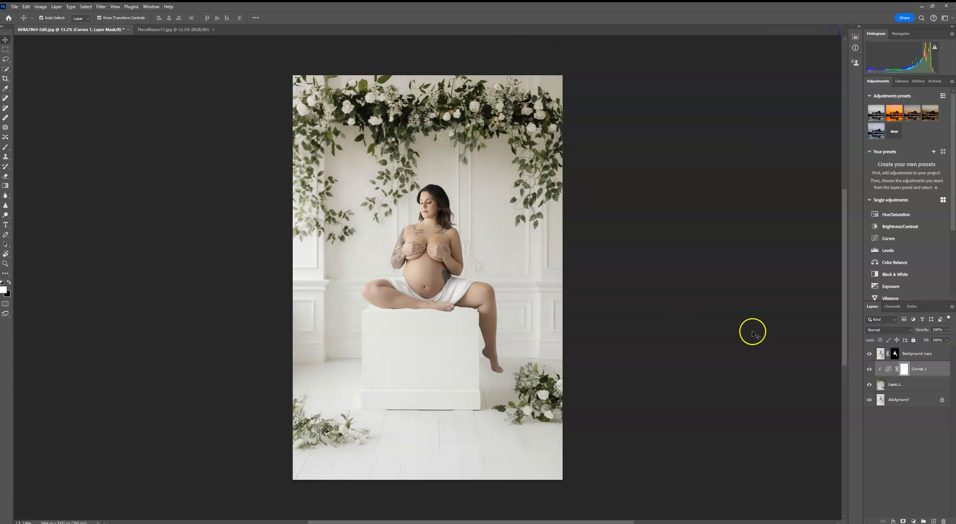
- Paint on the subject copy's mask with a soft round brush to reveal the white drape along the box's top edge
{"action": "left_click", "coordinate": [895, 353]}
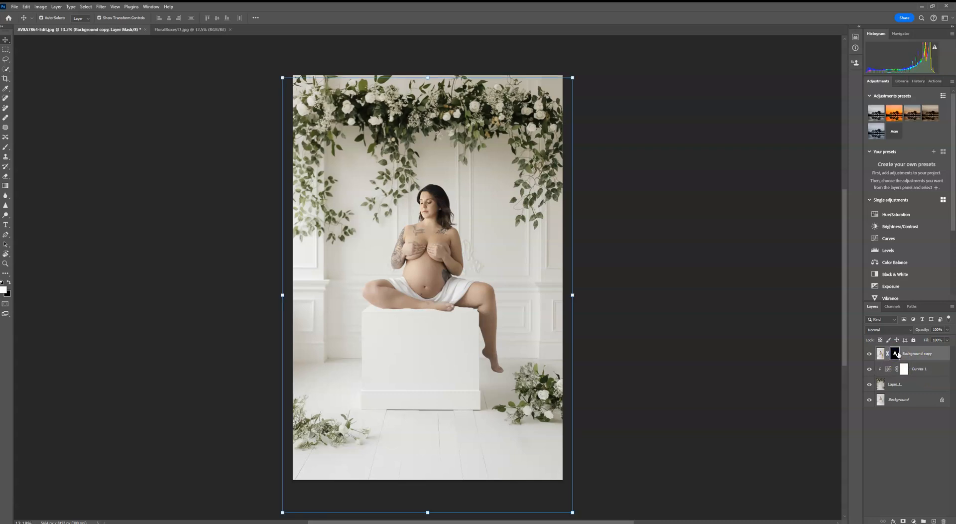
{"action": "key", "text": "ctrl+plus"}
{"action": "key", "text": "ctrl+plus"}
{"action": "key", "text": "ctrl+plus"}
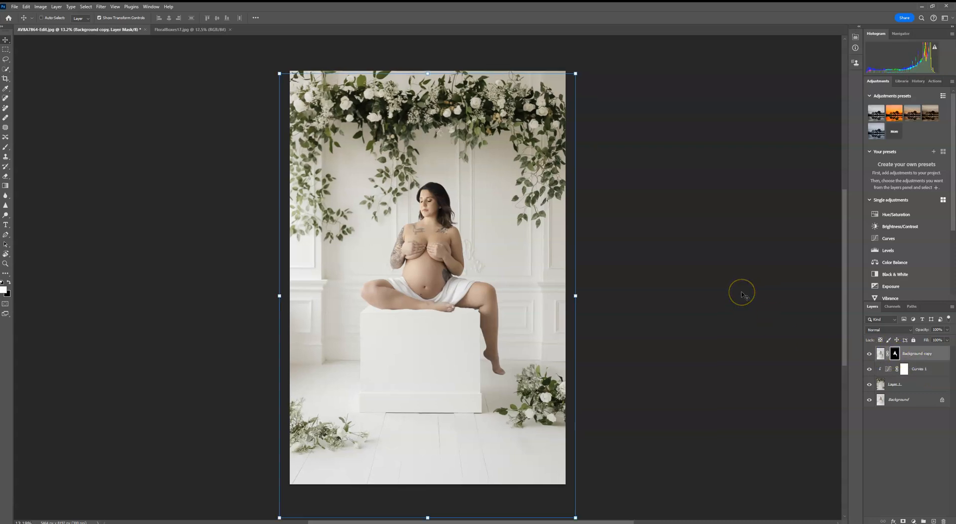
{"action": "key", "text": "ctrl+plus"}
{"action": "key", "text": "ctrl+plus"}
{"action": "left_click_drag", "start_coordinate": [378, 409], "coordinate": [492, 301]}
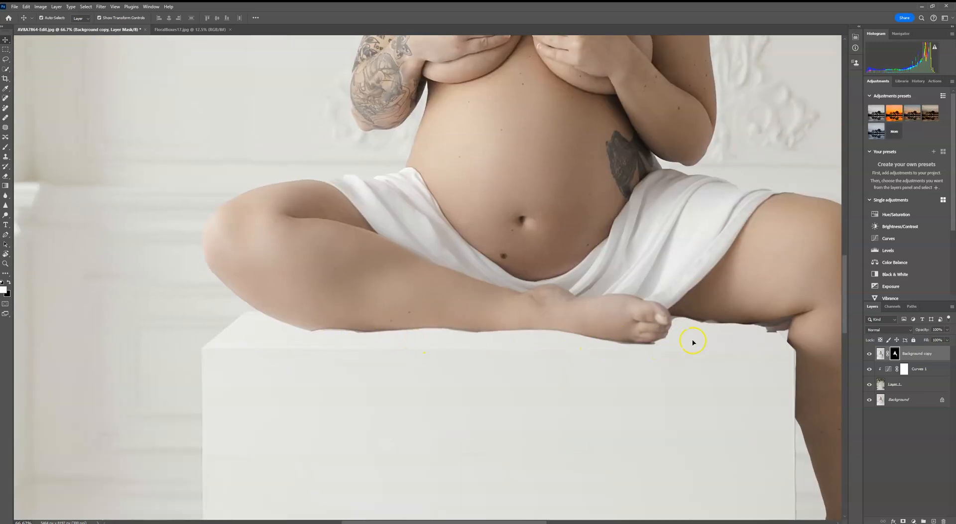
{"action": "left_click_drag", "start_coordinate": [331, 325], "coordinate": [291, 244]}
{"action": "left_click", "coordinate": [5, 149]}
{"action": "left_click", "coordinate": [48, 18]}
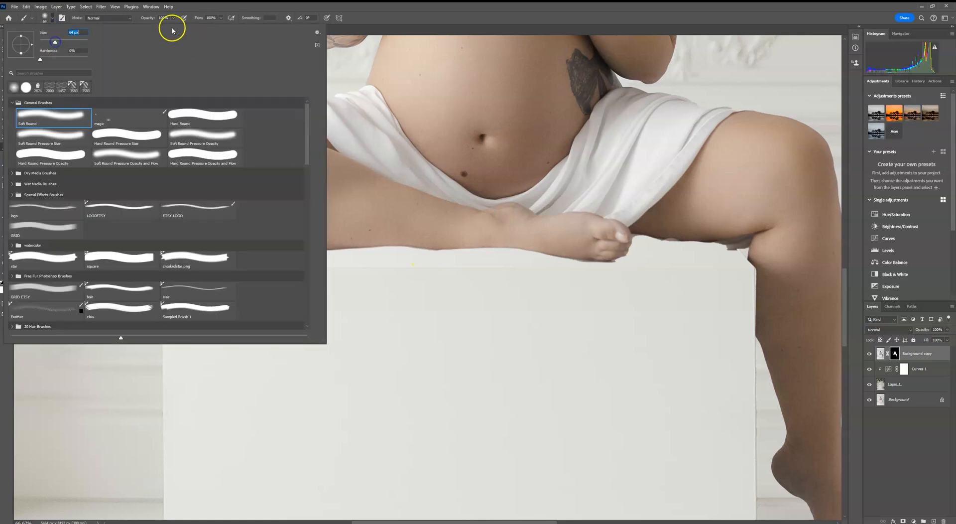
{"action": "left_click", "coordinate": [432, 238]}
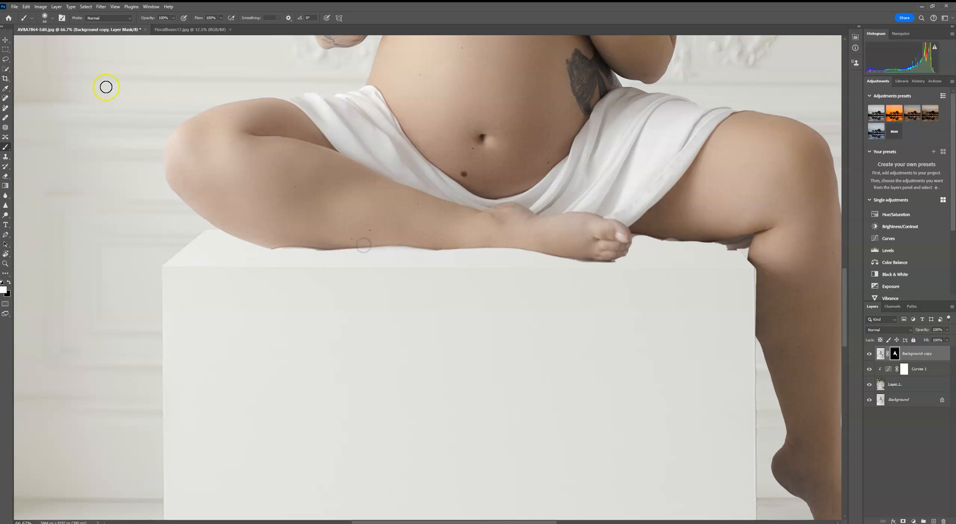
{"action": "left_click_drag", "start_coordinate": [297, 247], "coordinate": [360, 248]}
{"action": "mouse_move", "coordinate": [277, 244]}
{"action": "left_mouse_down"}
{"action": "mouse_move", "coordinate": [262, 246]}
{"action": "mouse_move", "coordinate": [312, 250]}
{"action": "mouse_move", "coordinate": [251, 256]}
{"action": "mouse_move", "coordinate": [309, 256]}
{"action": "mouse_move", "coordinate": [256, 259]}
{"action": "mouse_move", "coordinate": [264, 245]}
{"action": "mouse_move", "coordinate": [301, 246]}
{"action": "mouse_move", "coordinate": [385, 258]}
{"action": "left_mouse_up"}
{"action": "mouse_move", "coordinate": [518, 261]}
{"action": "left_mouse_down"}
{"action": "mouse_move", "coordinate": [431, 252]}
{"action": "mouse_move", "coordinate": [420, 240]}
{"action": "mouse_move", "coordinate": [273, 249]}
{"action": "left_mouse_up"}
{"action": "mouse_move", "coordinate": [359, 255]}
{"action": "left_mouse_down"}
{"action": "mouse_move", "coordinate": [628, 261]}
{"action": "mouse_move", "coordinate": [518, 258]}
{"action": "mouse_move", "coordinate": [669, 259]}
{"action": "mouse_move", "coordinate": [568, 251]}
{"action": "mouse_move", "coordinate": [658, 248]}
{"action": "mouse_move", "coordinate": [623, 237]}
{"action": "mouse_move", "coordinate": [667, 247]}
{"action": "left_mouse_up"}
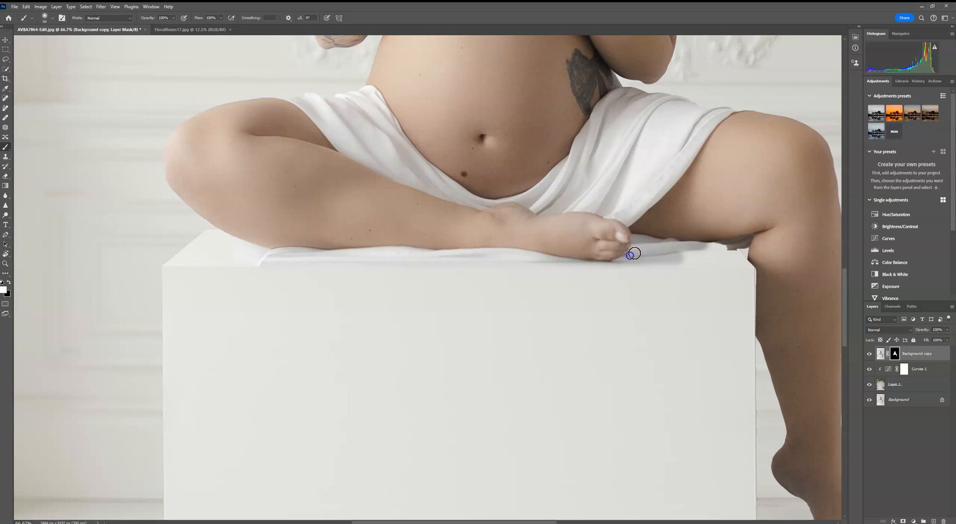
{"action": "left_click_drag", "start_coordinate": [689, 237], "coordinate": [548, 237]}
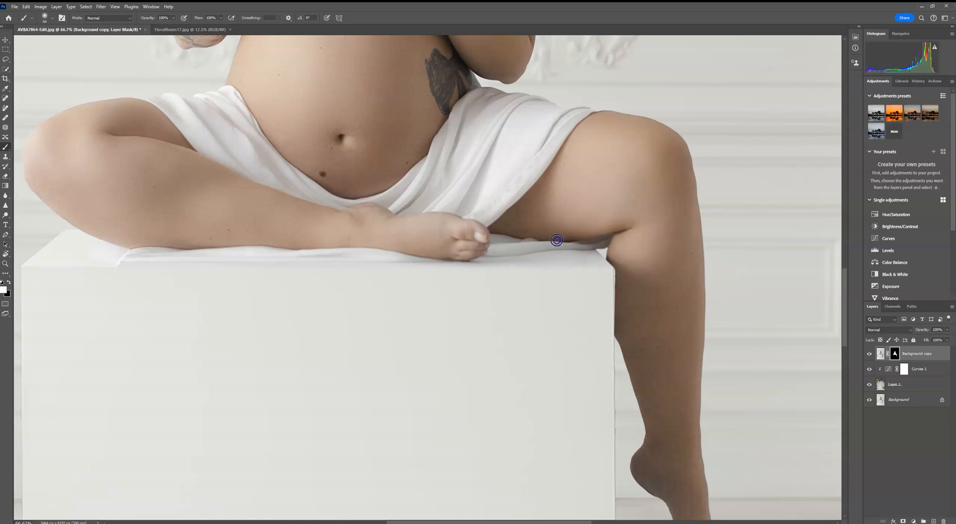
- Continue painting on the mask along the drape under both legs
{"action": "left_click_drag", "start_coordinate": [634, 390], "coordinate": [636, 338]}
{"action": "left_click_drag", "start_coordinate": [549, 281], "coordinate": [622, 396]}
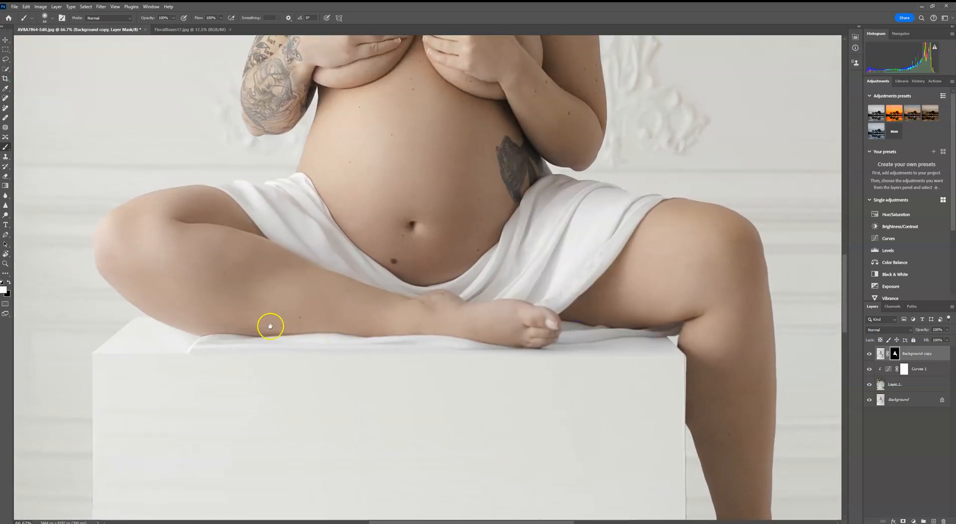
{"action": "left_click_drag", "start_coordinate": [225, 332], "coordinate": [322, 329]}
- Enlarge the brush and paint the mask along the box's front top edge
{"action": "left_click", "coordinate": [49, 18]}
{"action": "left_click_drag", "start_coordinate": [61, 40], "coordinate": [69, 42]}
{"action": "left_click", "coordinate": [387, 347]}
{"action": "left_click_drag", "start_coordinate": [305, 348], "coordinate": [422, 365]}
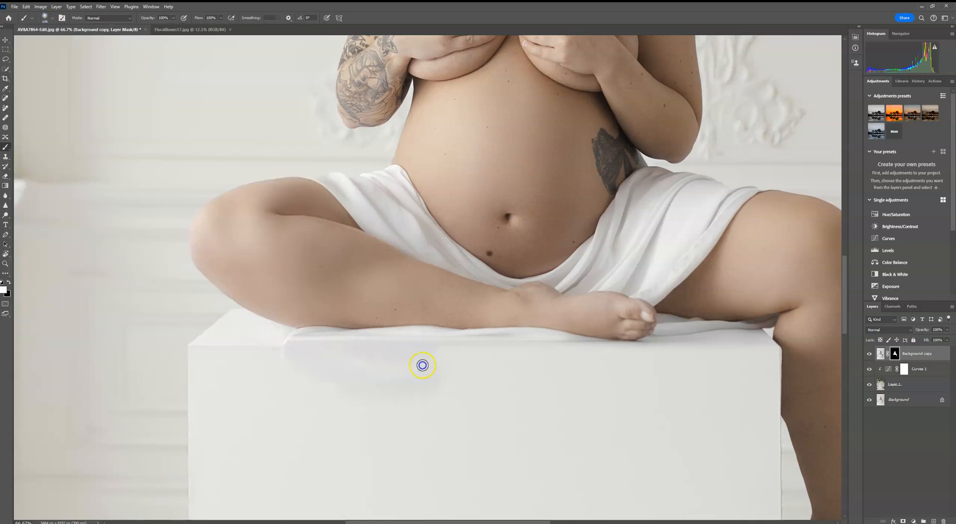
{"action": "mouse_move", "coordinate": [285, 388]}
{"action": "left_mouse_down"}
{"action": "mouse_move", "coordinate": [272, 435]}
{"action": "mouse_move", "coordinate": [242, 477]}
{"action": "mouse_move", "coordinate": [283, 396]}
{"action": "mouse_move", "coordinate": [270, 400]}
{"action": "mouse_move", "coordinate": [235, 366]}
{"action": "mouse_move", "coordinate": [234, 394]}
{"action": "mouse_move", "coordinate": [220, 386]}
{"action": "mouse_move", "coordinate": [237, 369]}
{"action": "mouse_move", "coordinate": [250, 290]}
{"action": "left_mouse_up"}
{"action": "left_click", "coordinate": [262, 438]}
- Enlarge the brush further and paint the mask down the draped fabric to the floor
{"action": "scroll", "coordinate": [335, 408], "scroll_direction": "down", "scroll_amount": 5}
{"action": "mouse_move", "coordinate": [296, 209]}
{"action": "left_mouse_down"}
{"action": "mouse_move", "coordinate": [280, 259]}
{"action": "mouse_move", "coordinate": [287, 331]}
{"action": "mouse_move", "coordinate": [342, 316]}
{"action": "mouse_move", "coordinate": [376, 282]}
{"action": "mouse_move", "coordinate": [447, 82]}
{"action": "left_mouse_up"}
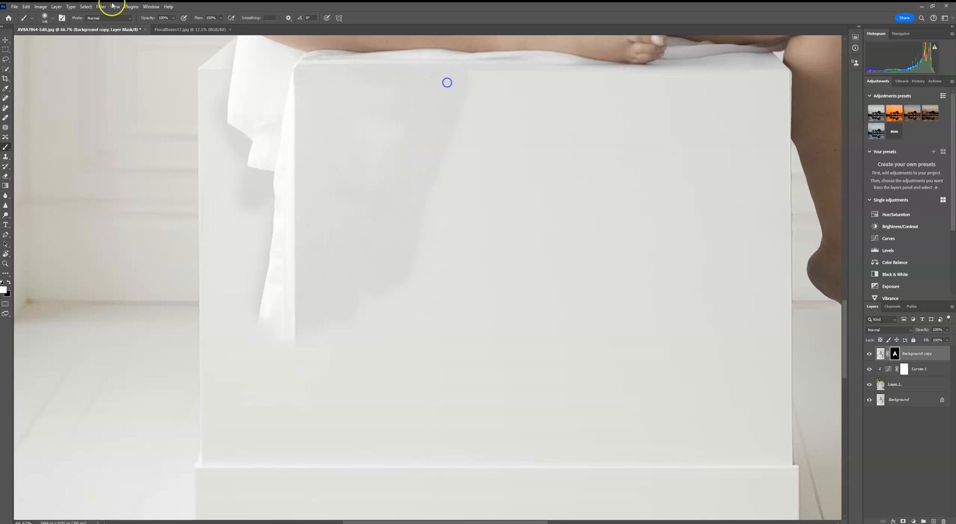
{"action": "left_click", "coordinate": [52, 18]}
{"action": "left_click_drag", "start_coordinate": [73, 42], "coordinate": [80, 41]}
{"action": "mouse_move", "coordinate": [562, 262]}
{"action": "left_mouse_down"}
{"action": "mouse_move", "coordinate": [495, 274]}
{"action": "mouse_move", "coordinate": [458, 259]}
{"action": "mouse_move", "coordinate": [468, 156]}
{"action": "mouse_move", "coordinate": [291, 273]}
{"action": "mouse_move", "coordinate": [261, 331]}
{"action": "mouse_move", "coordinate": [268, 428]}
{"action": "left_mouse_up"}
{"action": "mouse_move", "coordinate": [335, 457]}
{"action": "left_mouse_down"}
{"action": "mouse_move", "coordinate": [355, 283]}
{"action": "mouse_move", "coordinate": [304, 276]}
{"action": "mouse_move", "coordinate": [250, 393]}
{"action": "mouse_move", "coordinate": [302, 391]}
{"action": "mouse_move", "coordinate": [319, 406]}
{"action": "mouse_move", "coordinate": [270, 410]}
{"action": "mouse_move", "coordinate": [277, 429]}
{"action": "mouse_move", "coordinate": [241, 395]}
{"action": "mouse_move", "coordinate": [242, 410]}
{"action": "mouse_move", "coordinate": [334, 464]}
{"action": "left_mouse_up"}
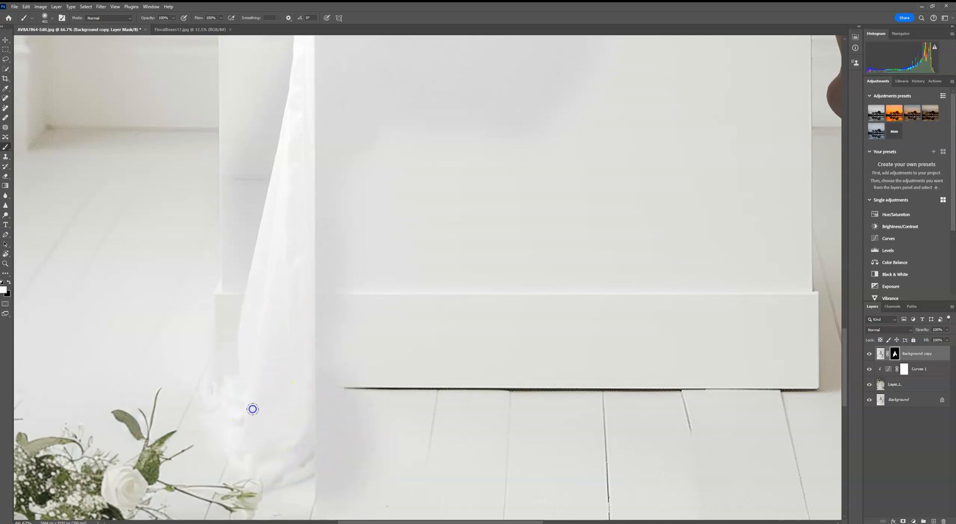
{"action": "left_click_drag", "start_coordinate": [206, 374], "coordinate": [290, 366]}
{"action": "scroll", "coordinate": [314, 275], "scroll_direction": "up", "scroll_amount": 10}
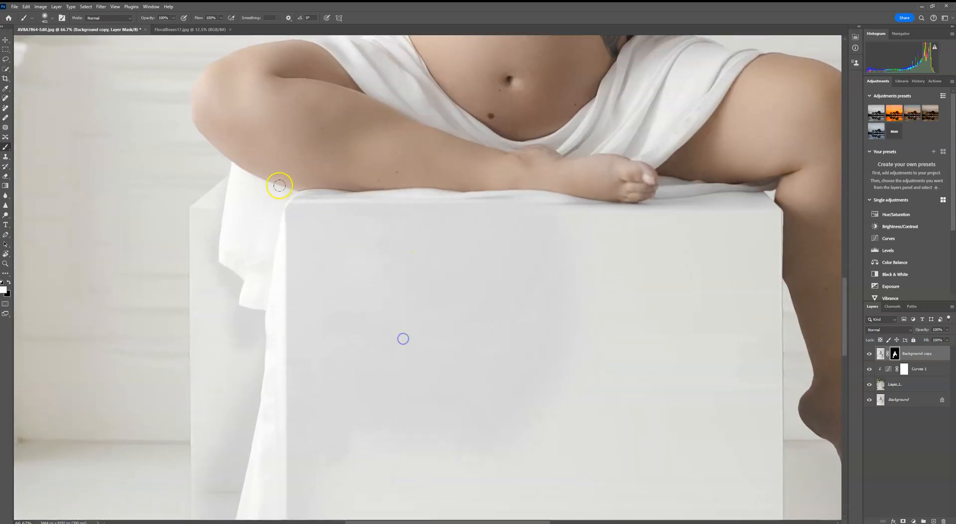
- Undo the most recent brush strokes on the subject copy's mask over the box front
{"action": "left_click_drag", "start_coordinate": [369, 349], "coordinate": [378, 126]}
{"action": "left_click_drag", "start_coordinate": [378, 268], "coordinate": [390, 444]}
{"action": "left_click", "coordinate": [26, 7]}
{"action": "left_click", "coordinate": [30, 14]}
{"action": "left_click", "coordinate": [27, 9]}
{"action": "left_click", "coordinate": [30, 15]}
{"action": "left_click", "coordinate": [27, 8]}
{"action": "left_click", "coordinate": [30, 15]}
{"action": "left_click", "coordinate": [27, 7]}
{"action": "left_click", "coordinate": [30, 15]}
{"action": "left_click", "coordinate": [26, 7]}
{"action": "left_click", "coordinate": [30, 15]}
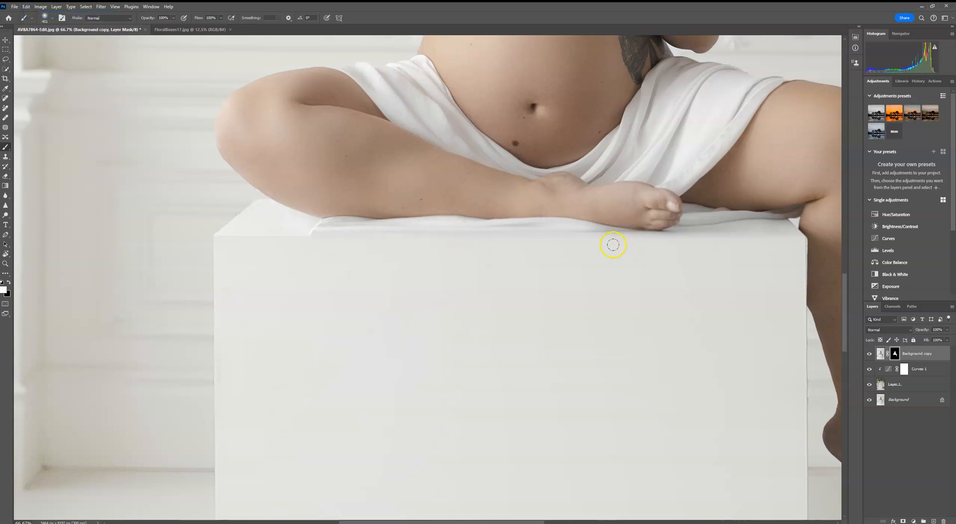
- Paint the mask along the drape's edge on the box top, reducing the brush size partway through
{"action": "left_click_drag", "start_coordinate": [678, 254], "coordinate": [491, 244]}
{"action": "left_click_drag", "start_coordinate": [152, 234], "coordinate": [411, 254]}
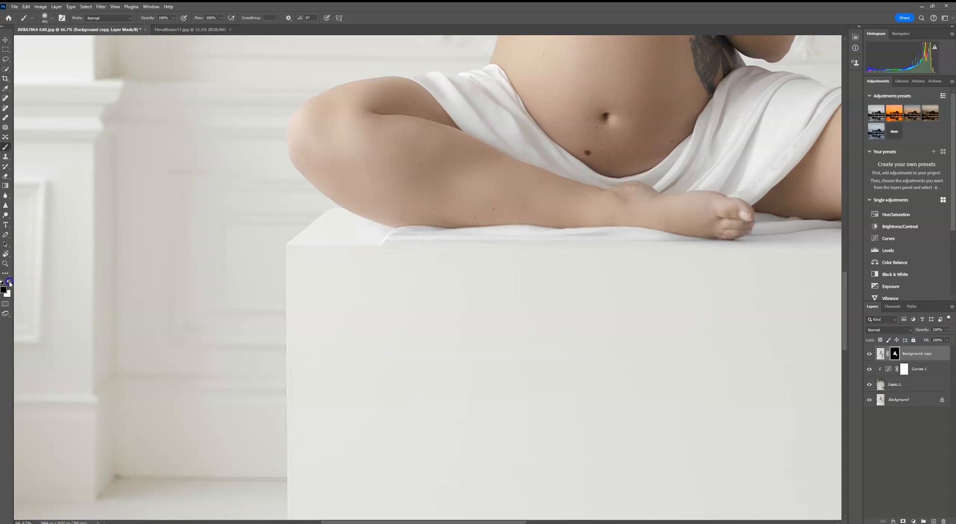
{"action": "left_click", "coordinate": [50, 19]}
{"action": "left_click_drag", "start_coordinate": [73, 44], "coordinate": [63, 44]}
{"action": "left_click", "coordinate": [376, 248]}
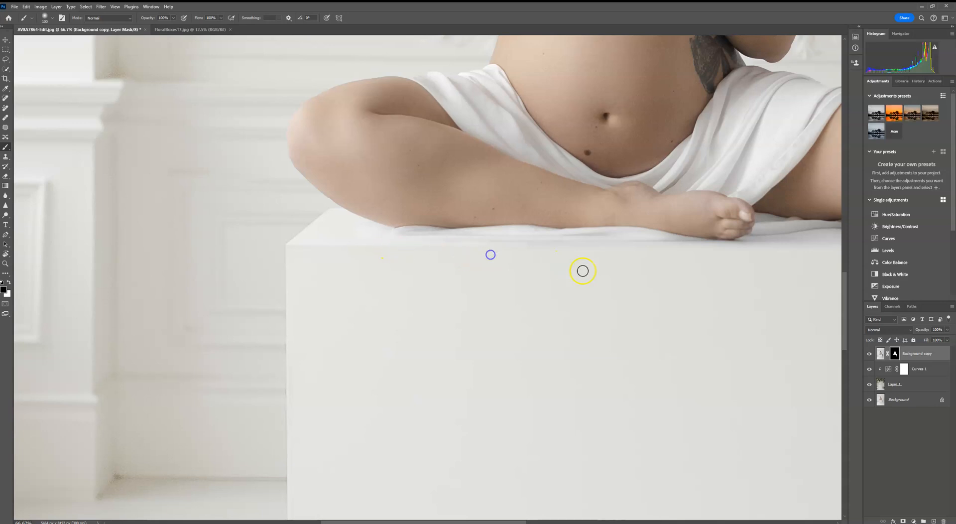
{"action": "scroll", "coordinate": [492, 261], "scroll_direction": "right", "scroll_amount": 5}
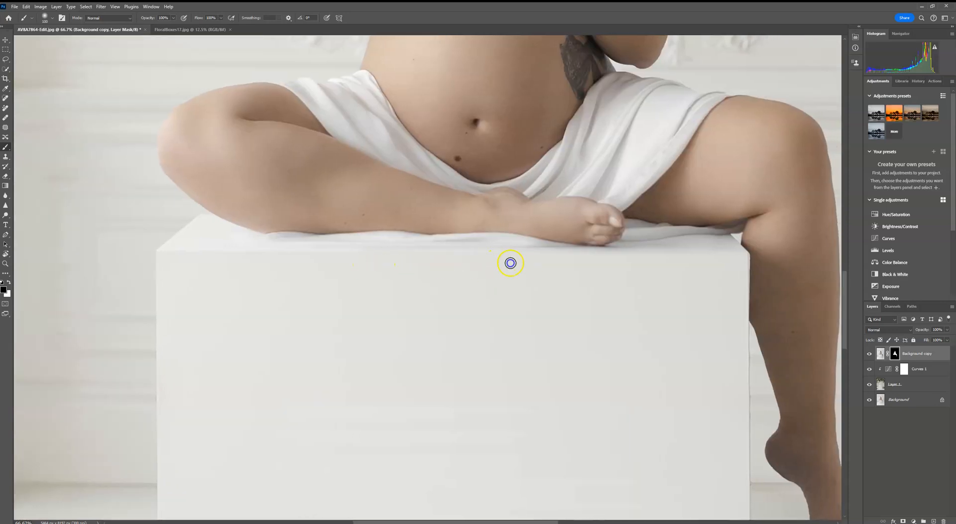
{"action": "left_click_drag", "start_coordinate": [544, 265], "coordinate": [464, 268]}
{"action": "left_click_drag", "start_coordinate": [584, 284], "coordinate": [612, 282]}
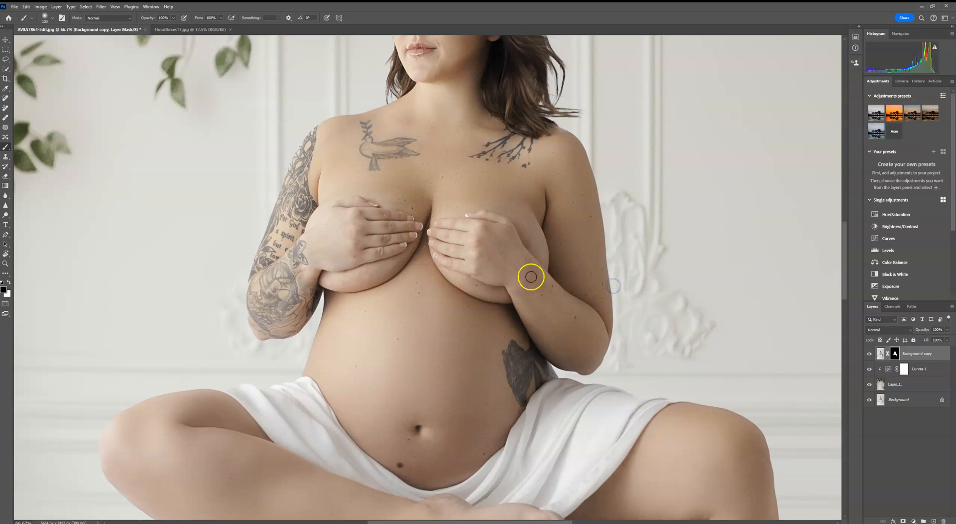
- Zoom in and paint the mask along the belly and arm edges against the background
{"action": "left_click_drag", "start_coordinate": [292, 301], "coordinate": [374, 228]}
{"action": "key", "text": "ctrl+plus"}
{"action": "key", "text": "ctrl+plus"}
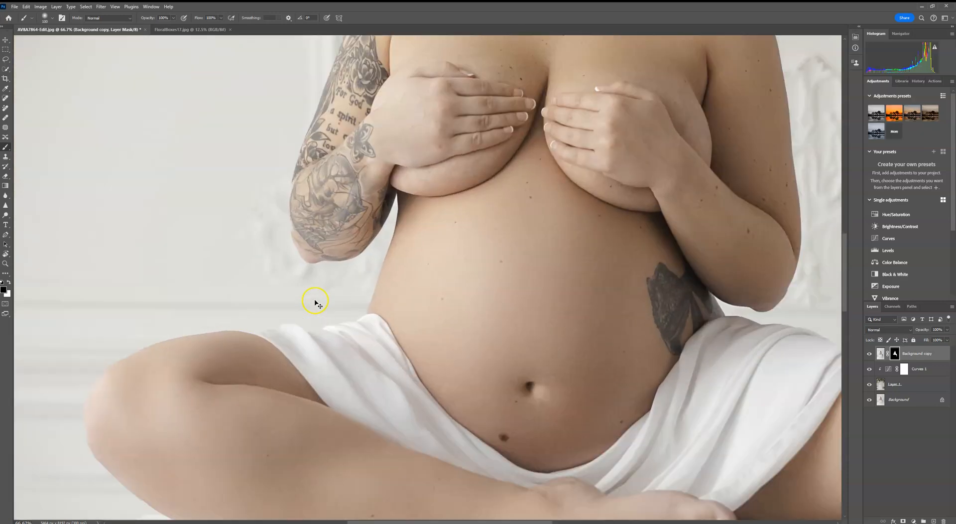
{"action": "left_click_drag", "start_coordinate": [296, 310], "coordinate": [578, 189]}
{"action": "left_click_drag", "start_coordinate": [340, 314], "coordinate": [581, 228]}
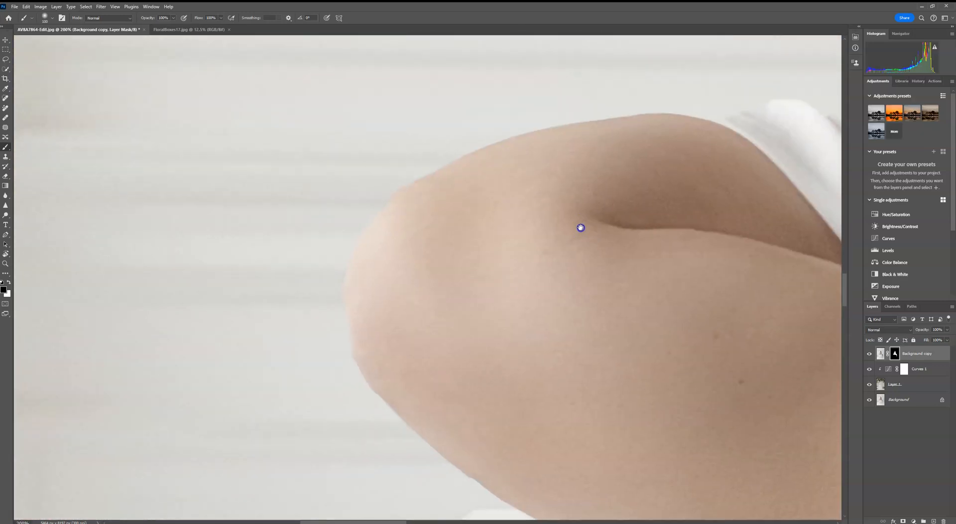
- Reduce the soft brush size and refine the mask along the left knee and thigh edge
{"action": "left_click", "coordinate": [51, 18]}
{"action": "left_click", "coordinate": [14, 87]}
{"action": "left_click", "coordinate": [45, 42]}
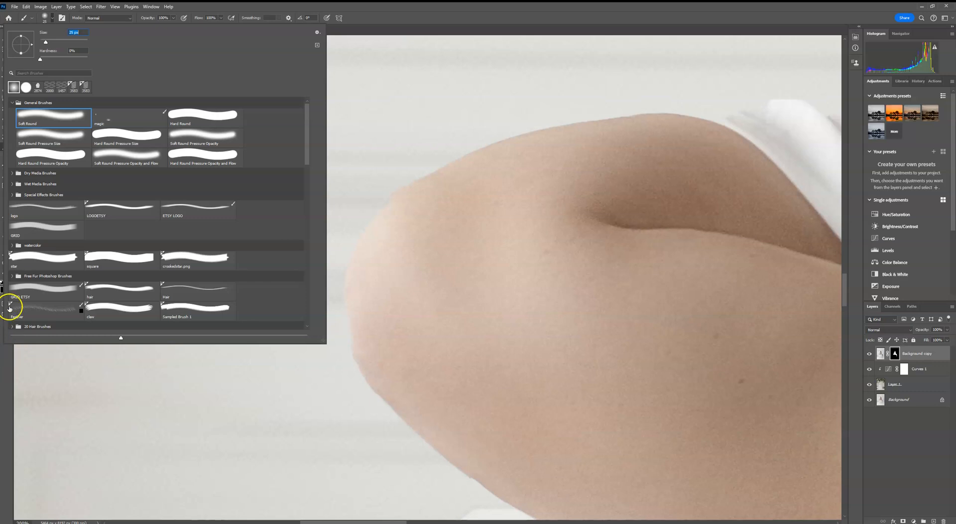
{"action": "left_click", "coordinate": [3, 285]}
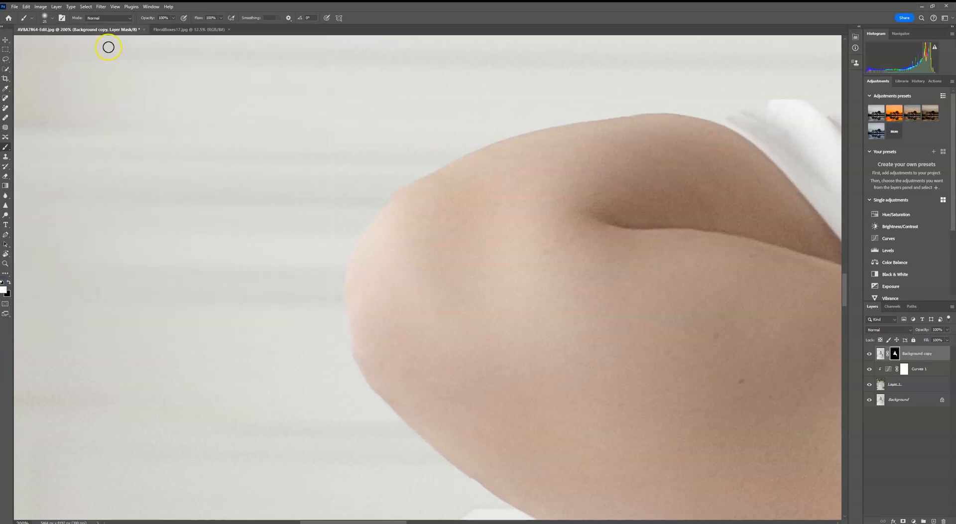
{"action": "left_click", "coordinate": [48, 18]}
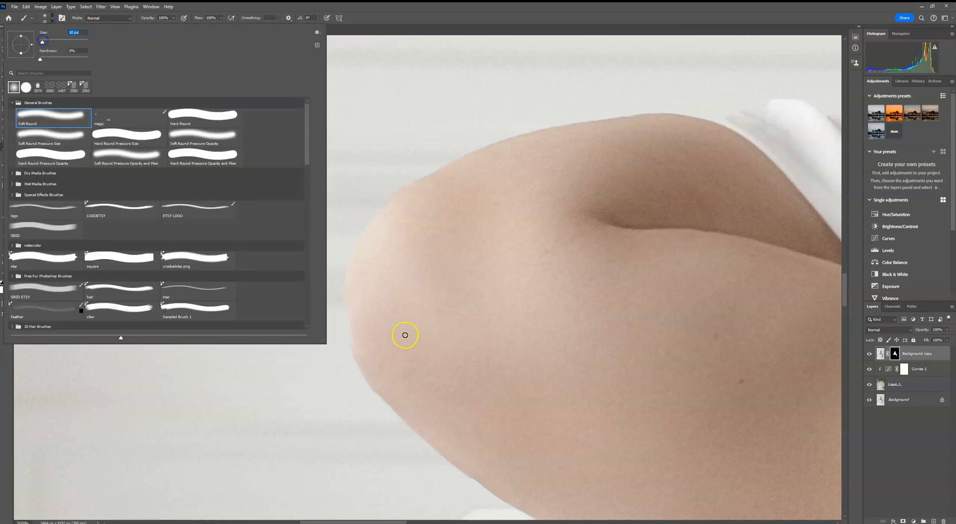
{"action": "left_click", "coordinate": [405, 335]}
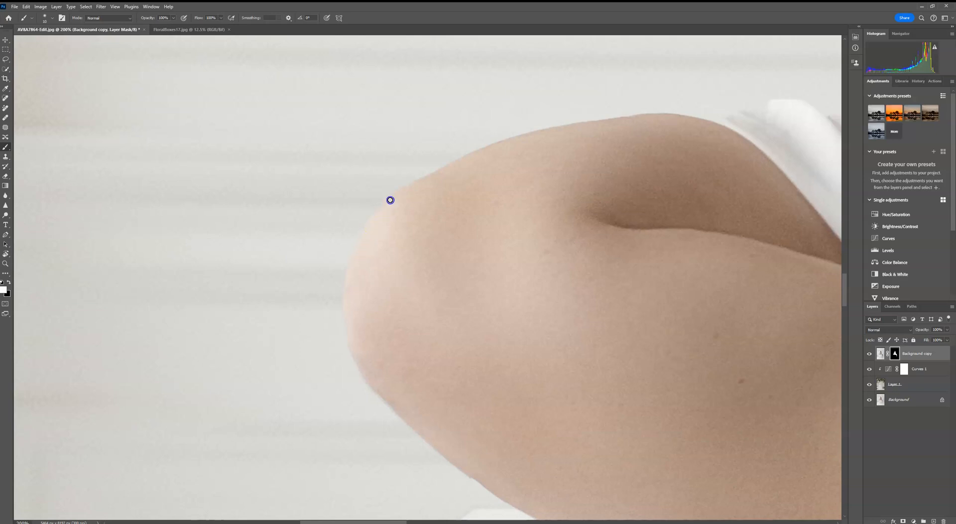
{"action": "left_click_drag", "start_coordinate": [499, 182], "coordinate": [398, 267]}
{"action": "left_click_drag", "start_coordinate": [601, 227], "coordinate": [475, 248]}
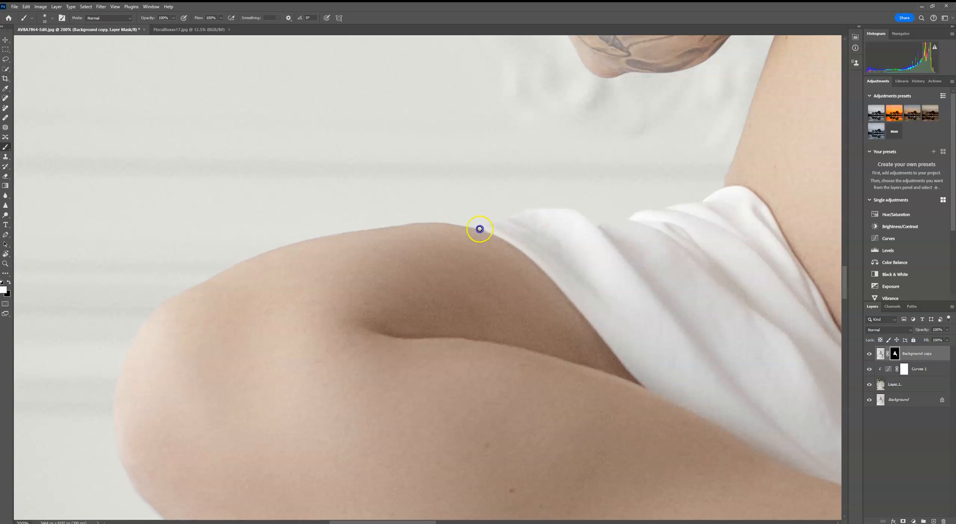
{"action": "mouse_move", "coordinate": [472, 225]}
{"action": "left_mouse_down"}
{"action": "mouse_move", "coordinate": [321, 244]}
{"action": "mouse_move", "coordinate": [397, 234]}
{"action": "left_mouse_up"}
{"action": "left_click_drag", "start_coordinate": [550, 225], "coordinate": [372, 251]}
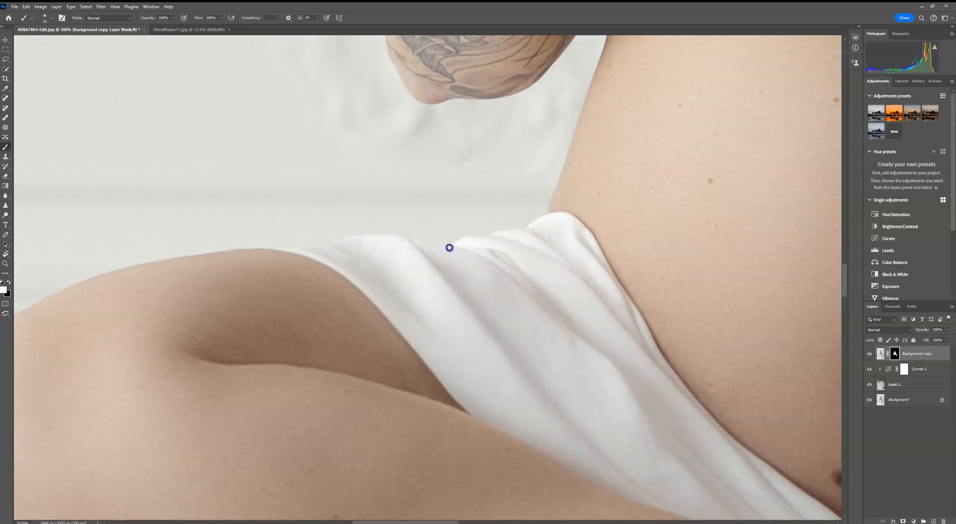
- Refine the mask along the tattooed arm and the side of the torso
{"action": "scroll", "coordinate": [516, 293], "scroll_direction": "up", "scroll_amount": 10}
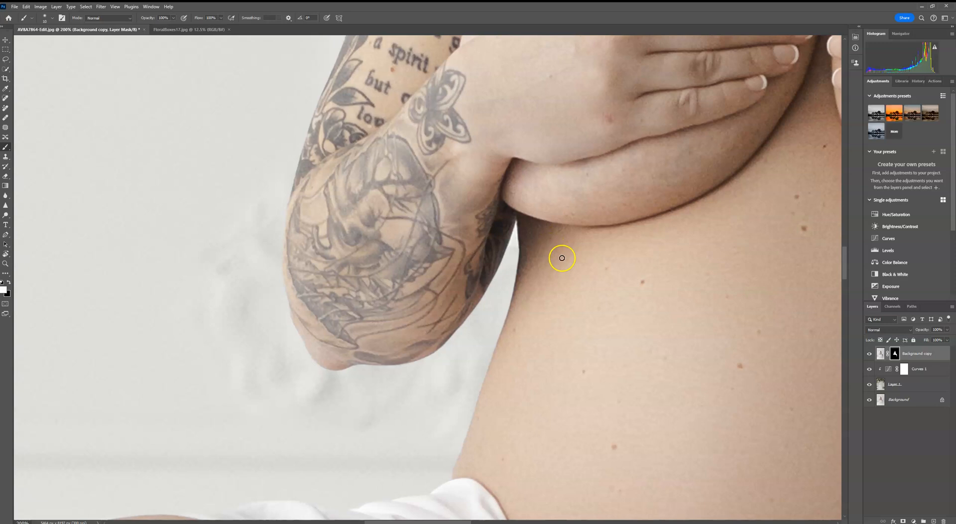
{"action": "left_click_drag", "start_coordinate": [492, 216], "coordinate": [506, 329]}
{"action": "left_click_drag", "start_coordinate": [504, 162], "coordinate": [488, 327]}
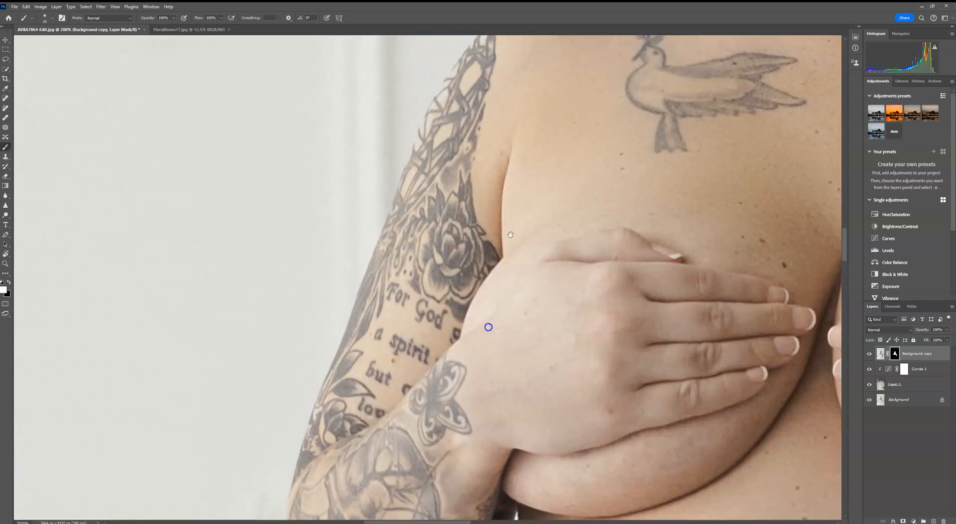
{"action": "left_click_drag", "start_coordinate": [523, 149], "coordinate": [504, 261]}
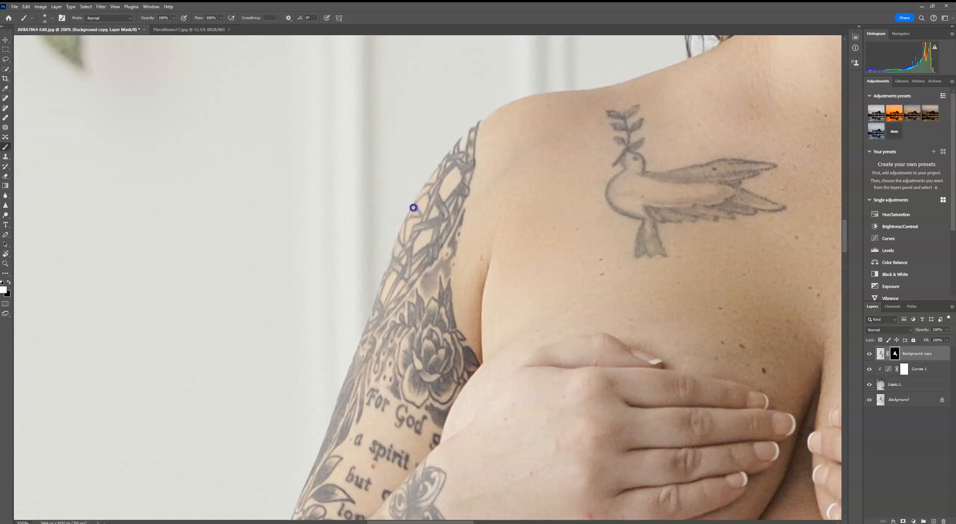
{"action": "left_click_drag", "start_coordinate": [378, 330], "coordinate": [438, 140]}
{"action": "left_click_drag", "start_coordinate": [410, 186], "coordinate": [360, 352]}
{"action": "left_click_drag", "start_coordinate": [446, 141], "coordinate": [349, 477]}
{"action": "left_click_drag", "start_coordinate": [402, 344], "coordinate": [437, 278]}
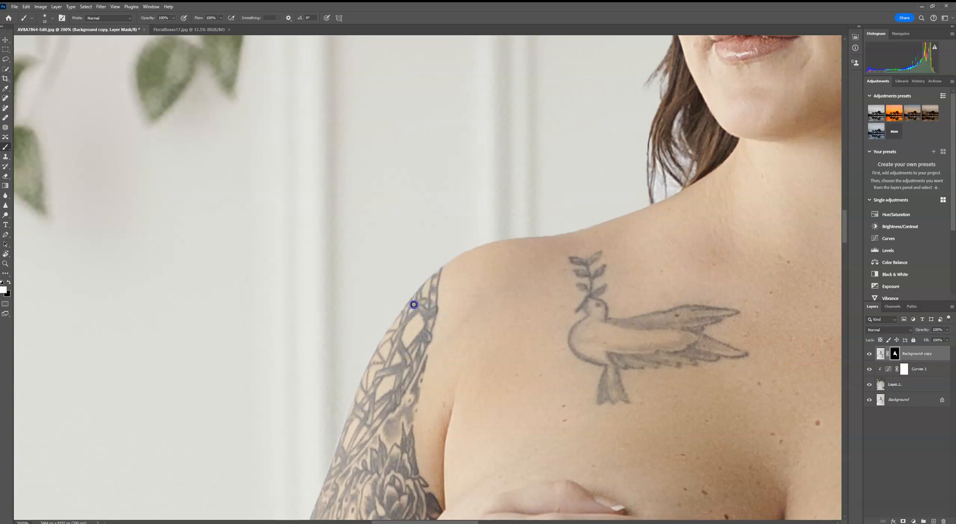
- Refine the mask around the edges of both shoulders
{"action": "left_click_drag", "start_coordinate": [593, 234], "coordinate": [411, 311]}
{"action": "left_click_drag", "start_coordinate": [577, 160], "coordinate": [552, 383]}
{"action": "left_click_drag", "start_coordinate": [537, 323], "coordinate": [473, 129]}
{"action": "left_click_drag", "start_coordinate": [602, 438], "coordinate": [513, 195]}
{"action": "left_click_drag", "start_coordinate": [541, 258], "coordinate": [513, 215]}
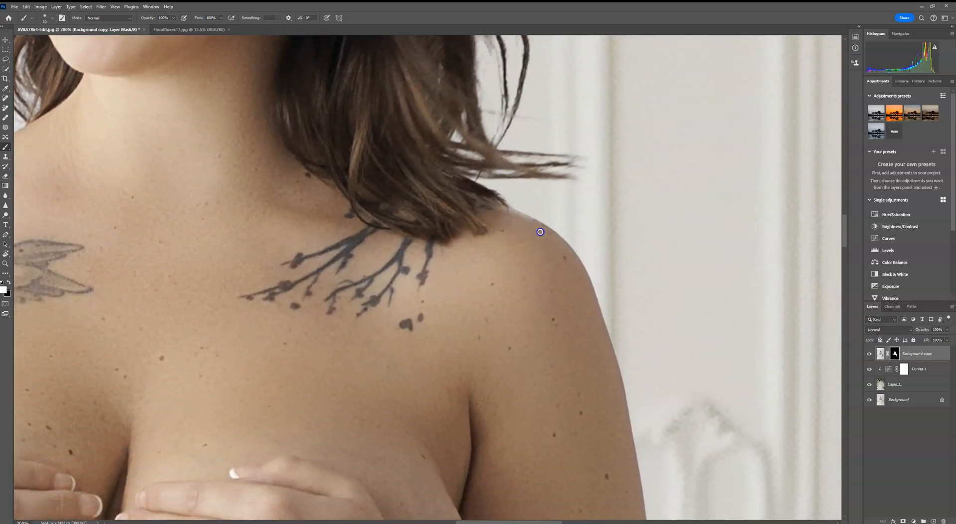
{"action": "left_click_drag", "start_coordinate": [548, 276], "coordinate": [433, 74]}
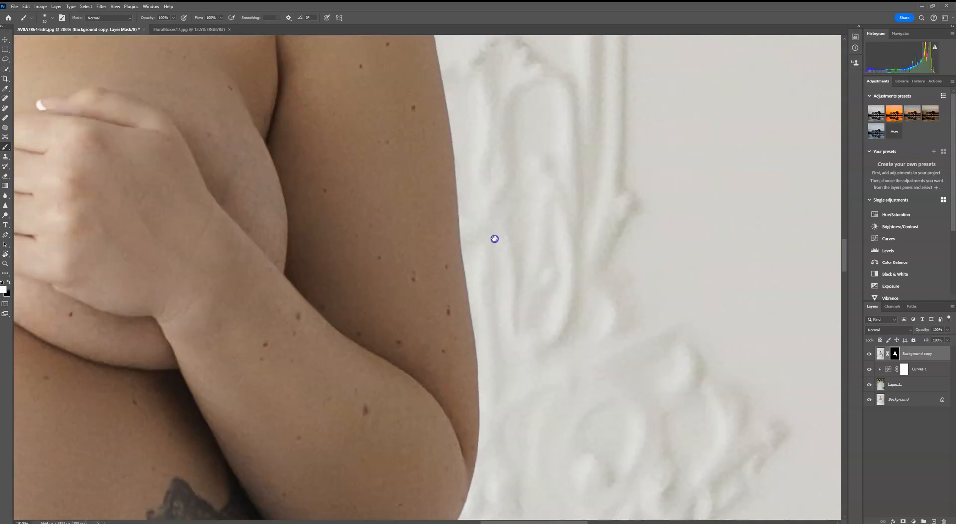
- Refine the mask along the right arm, the drape and the right thigh edges
{"action": "left_click_drag", "start_coordinate": [485, 358], "coordinate": [495, 140]}
{"action": "left_click_drag", "start_coordinate": [483, 294], "coordinate": [515, 247]}
{"action": "mouse_move", "coordinate": [497, 353]}
{"action": "left_mouse_down"}
{"action": "mouse_move", "coordinate": [387, 277]}
{"action": "mouse_move", "coordinate": [432, 258]}
{"action": "left_mouse_up"}
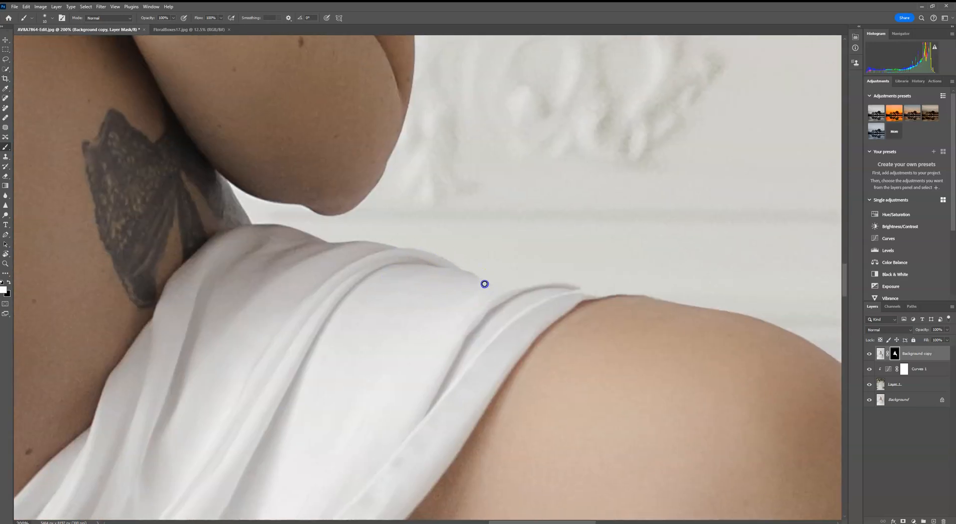
{"action": "left_click_drag", "start_coordinate": [567, 291], "coordinate": [596, 297]}
{"action": "left_click_drag", "start_coordinate": [660, 304], "coordinate": [684, 309]}
{"action": "left_click_drag", "start_coordinate": [771, 326], "coordinate": [553, 241]}
{"action": "mouse_move", "coordinate": [454, 241]}
{"action": "left_mouse_down"}
{"action": "mouse_move", "coordinate": [397, 215]}
{"action": "mouse_move", "coordinate": [586, 288]}
{"action": "left_mouse_up"}
{"action": "left_click_drag", "start_coordinate": [547, 212], "coordinate": [536, 195]}
{"action": "mouse_move", "coordinate": [615, 425]}
{"action": "left_mouse_down"}
{"action": "mouse_move", "coordinate": [542, 214]}
{"action": "mouse_move", "coordinate": [623, 160]}
{"action": "left_mouse_up"}
{"action": "mouse_move", "coordinate": [322, 144]}
{"action": "left_mouse_down"}
{"action": "mouse_move", "coordinate": [300, 345]}
{"action": "mouse_move", "coordinate": [297, 124]}
{"action": "left_mouse_up"}
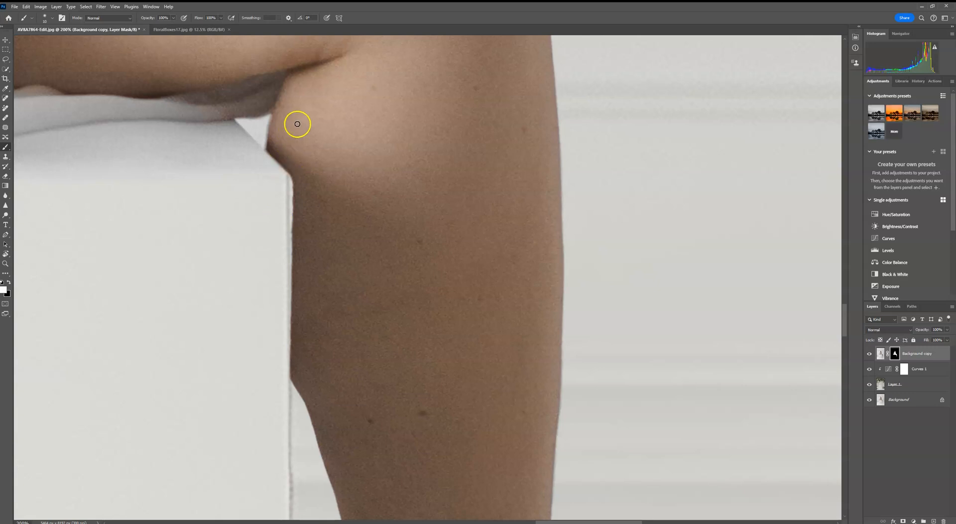
- Refine the mask down the hanging lower leg to the foot
{"action": "left_click_drag", "start_coordinate": [378, 423], "coordinate": [378, 202]}
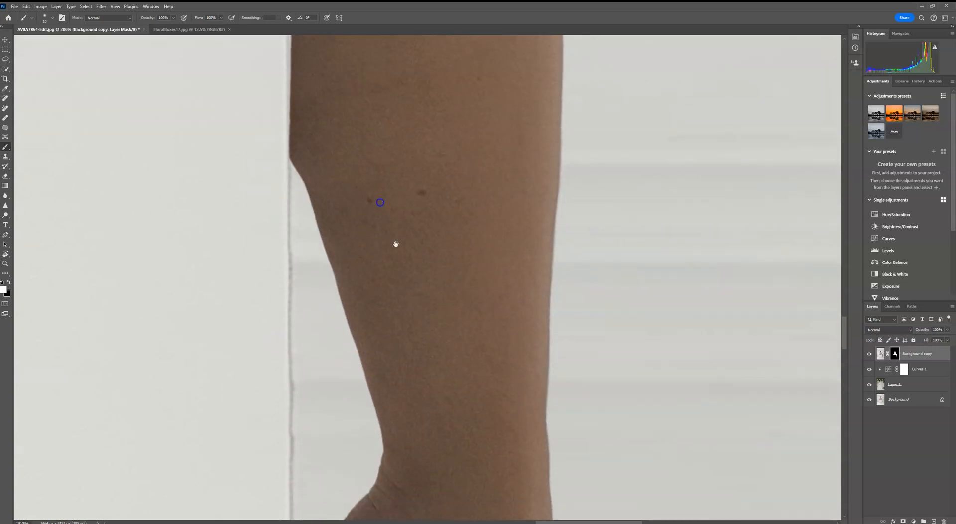
{"action": "left_click_drag", "start_coordinate": [416, 352], "coordinate": [404, 201]}
{"action": "mouse_move", "coordinate": [499, 331]}
{"action": "left_mouse_down"}
{"action": "mouse_move", "coordinate": [510, 338]}
{"action": "mouse_move", "coordinate": [502, 338]}
{"action": "left_mouse_up"}
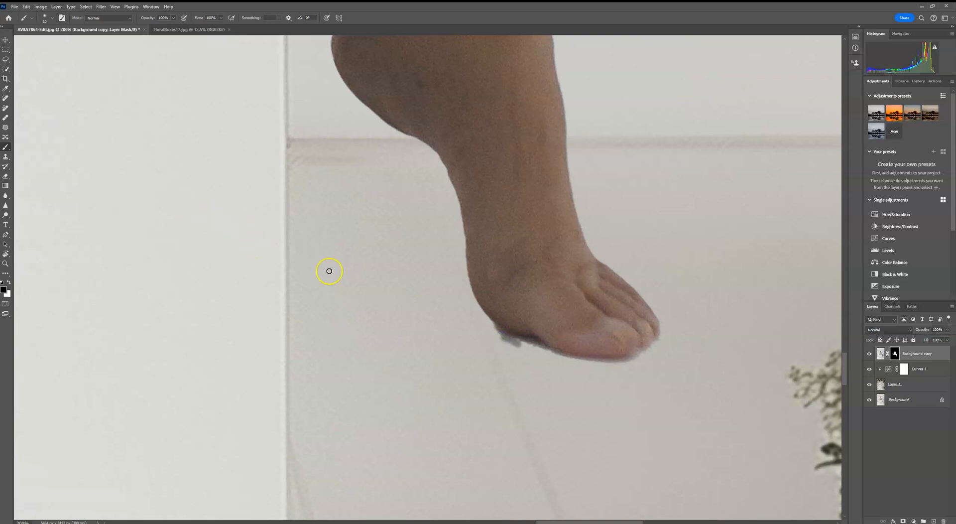
{"action": "left_click_drag", "start_coordinate": [502, 334], "coordinate": [528, 344]}
- Temporarily hide Layer 1 while painting the mask at the sole of the foot, then show it again
{"action": "left_click", "coordinate": [868, 383]}
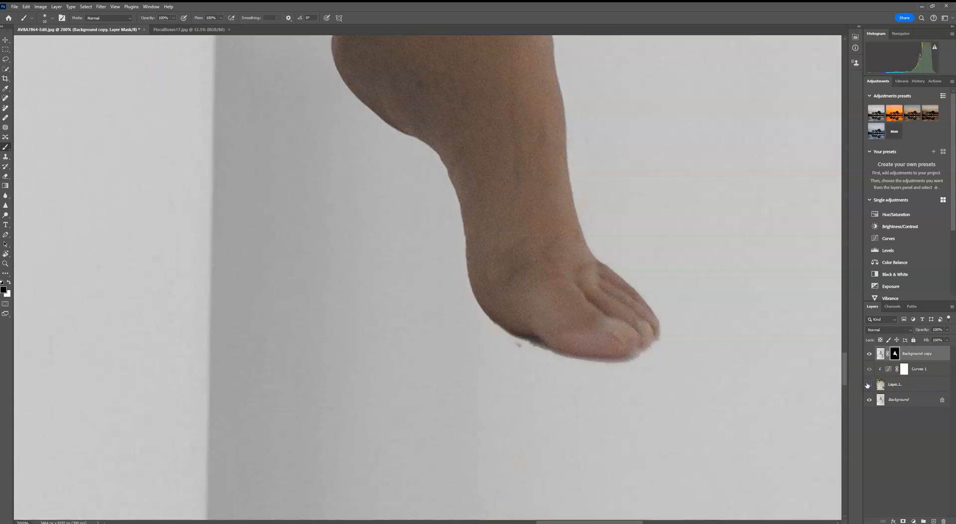
{"action": "left_click_drag", "start_coordinate": [708, 445], "coordinate": [645, 494]}
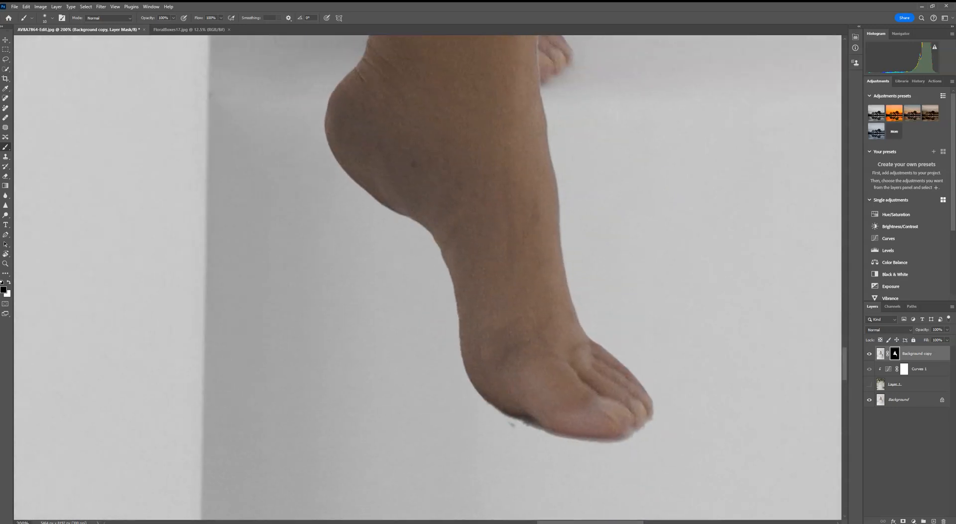
{"action": "left_click", "coordinate": [869, 383]}
{"action": "left_click_drag", "start_coordinate": [500, 417], "coordinate": [501, 417]}
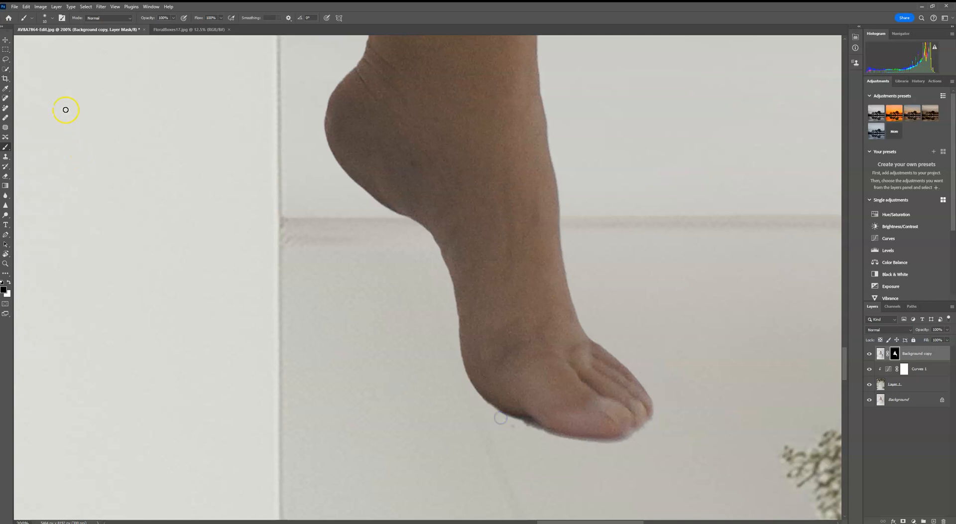
- Adjust the brush size and paint the mask beneath the sole and toes
{"action": "left_click", "coordinate": [45, 18]}
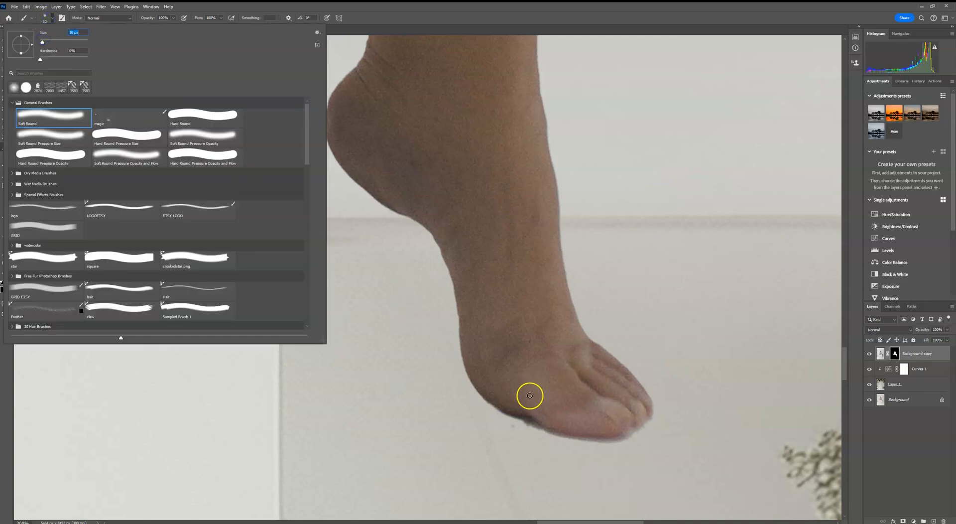
{"action": "left_click_drag", "start_coordinate": [42, 42], "coordinate": [45, 41]}
{"action": "left_click", "coordinate": [503, 420]}
{"action": "left_click_drag", "start_coordinate": [503, 420], "coordinate": [616, 446]}
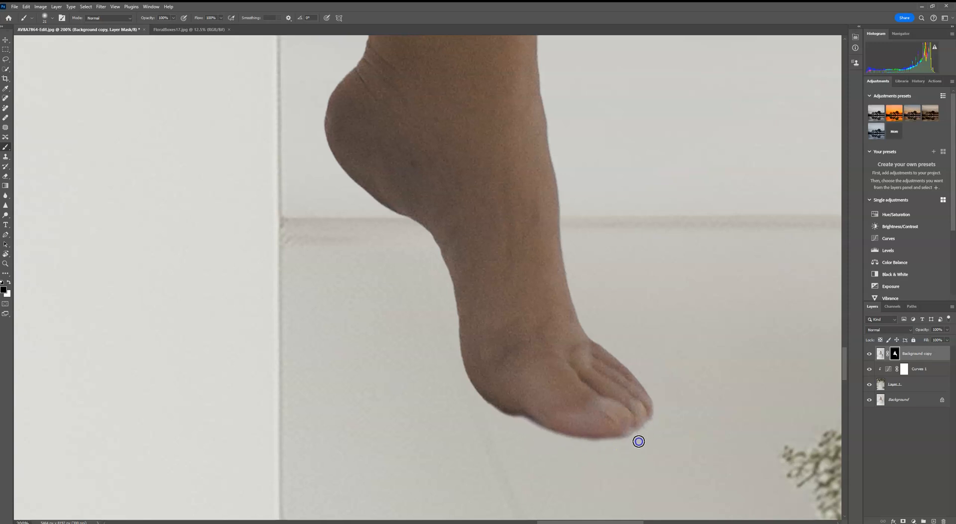
{"action": "left_click", "coordinate": [525, 432]}
{"action": "mouse_move", "coordinate": [541, 430]}
{"action": "left_mouse_down"}
{"action": "mouse_move", "coordinate": [493, 414]}
{"action": "mouse_move", "coordinate": [463, 420]}
{"action": "mouse_move", "coordinate": [445, 298]}
{"action": "left_mouse_up"}
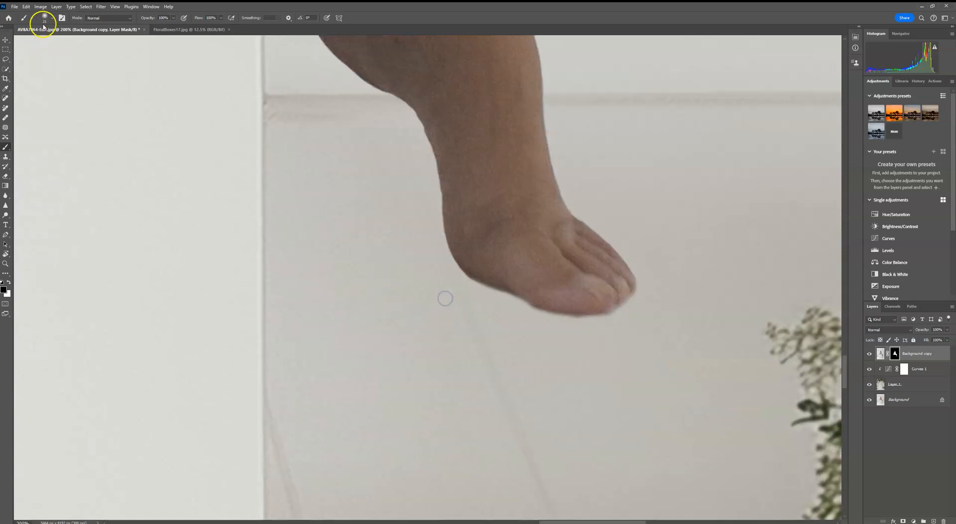
- Shrink the brush and refine the mask along the heel and the toe tips
{"action": "left_click", "coordinate": [44, 23]}
{"action": "left_click_drag", "start_coordinate": [45, 42], "coordinate": [43, 42]}
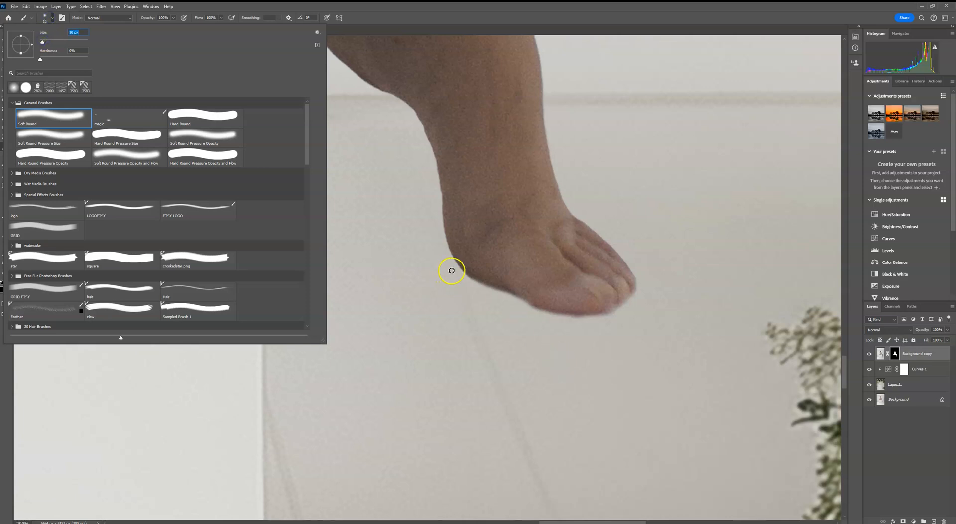
{"action": "left_click", "coordinate": [467, 278]}
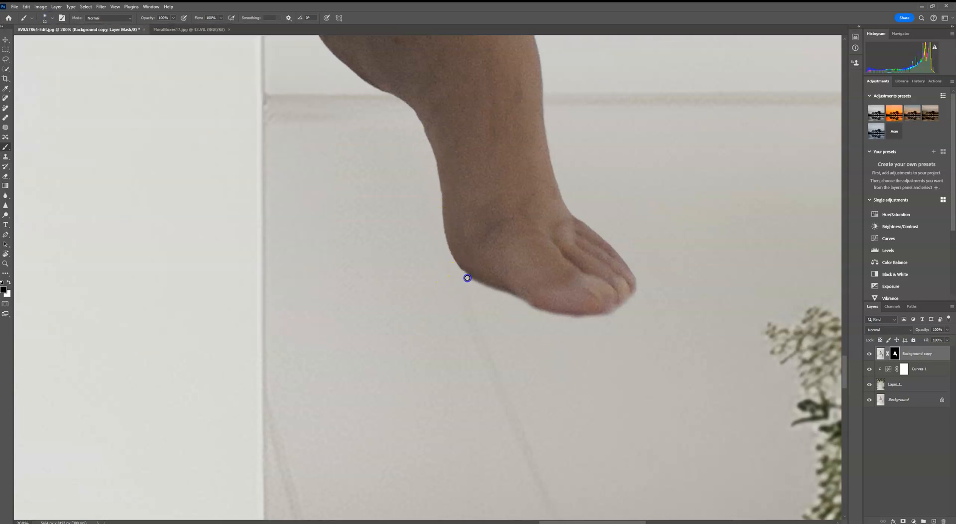
{"action": "left_click_drag", "start_coordinate": [524, 301], "coordinate": [549, 314]}
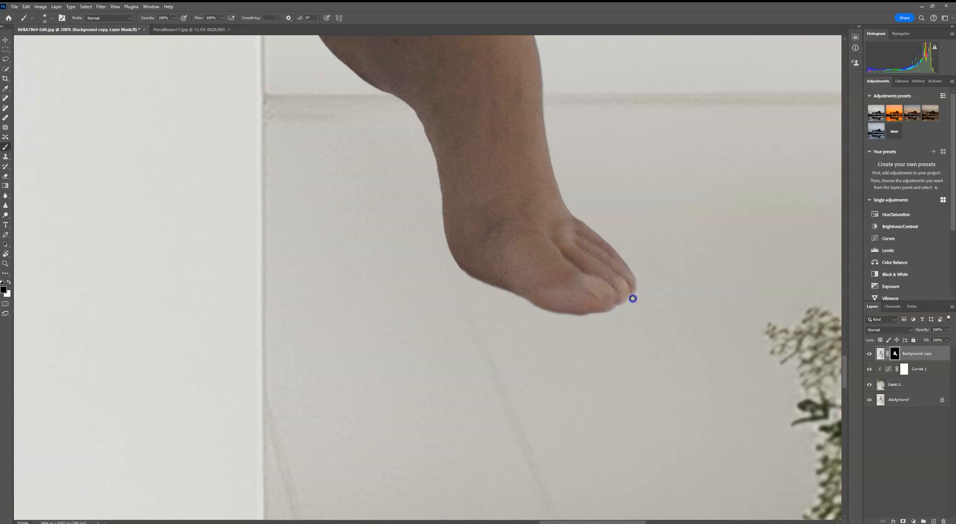
{"action": "left_click_drag", "start_coordinate": [607, 316], "coordinate": [566, 316]}
- Swap the foreground colour to white and paint the mask back in near the toes
{"action": "key", "text": "x"}
{"action": "left_click", "coordinate": [548, 304]}
{"action": "left_click_drag", "start_coordinate": [508, 411], "coordinate": [574, 199]}
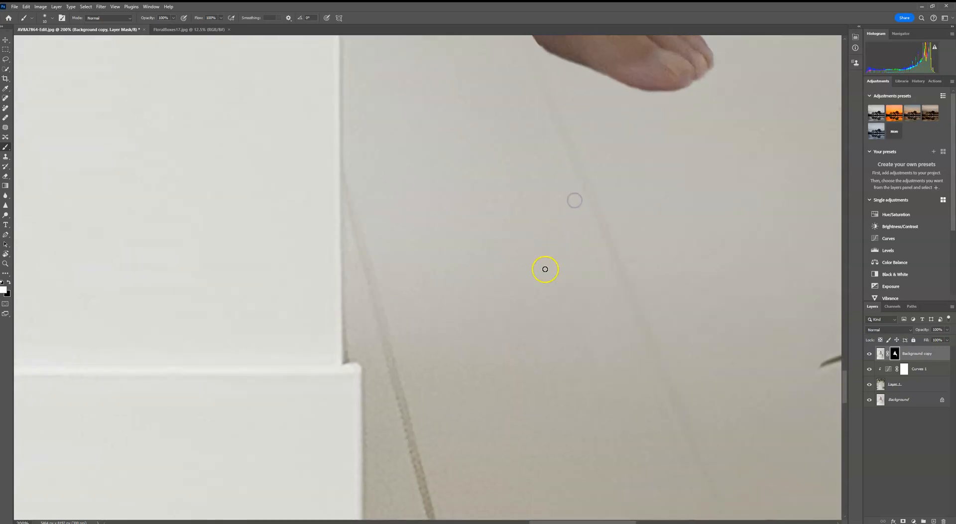
- Fit the image on screen and select the Background copy layer's image instead of its mask
{"action": "key", "text": "ctrl+0"}
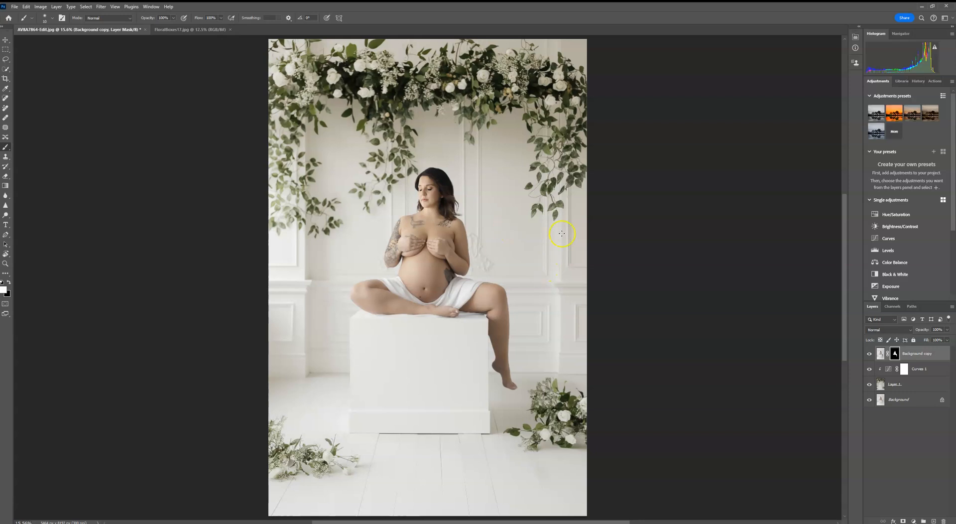
{"action": "left_click", "coordinate": [880, 355]}
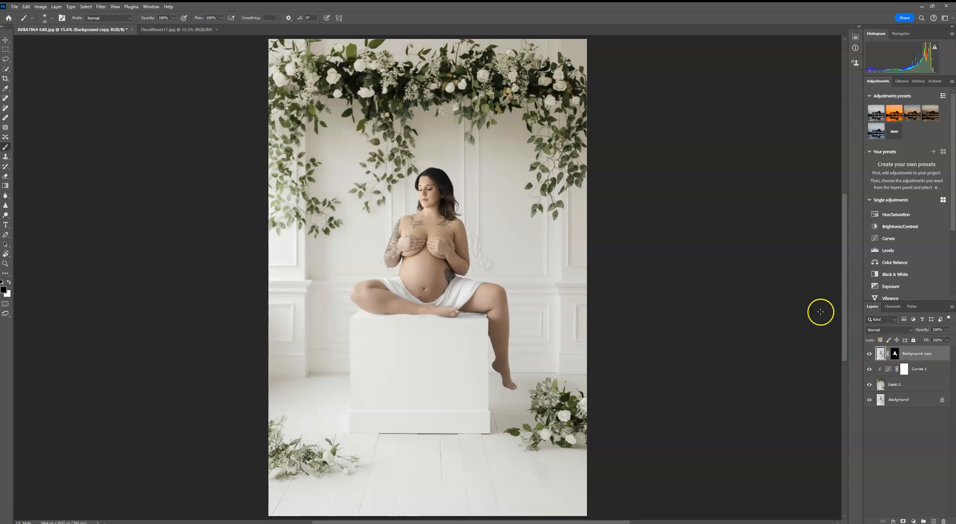
- Open Liquify and nudge the outline of the hanging leg near the knee
{"action": "left_click", "coordinate": [103, 7]}
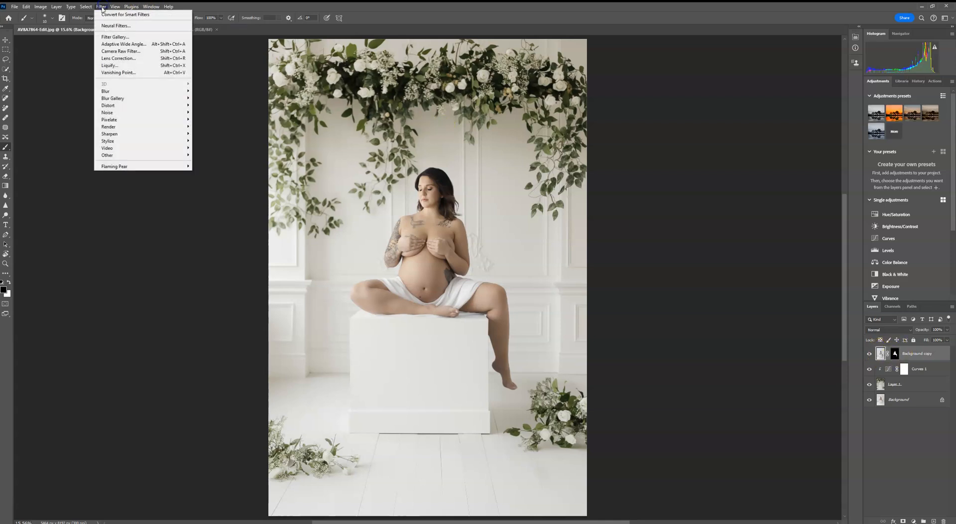
{"action": "left_click", "coordinate": [117, 65]}
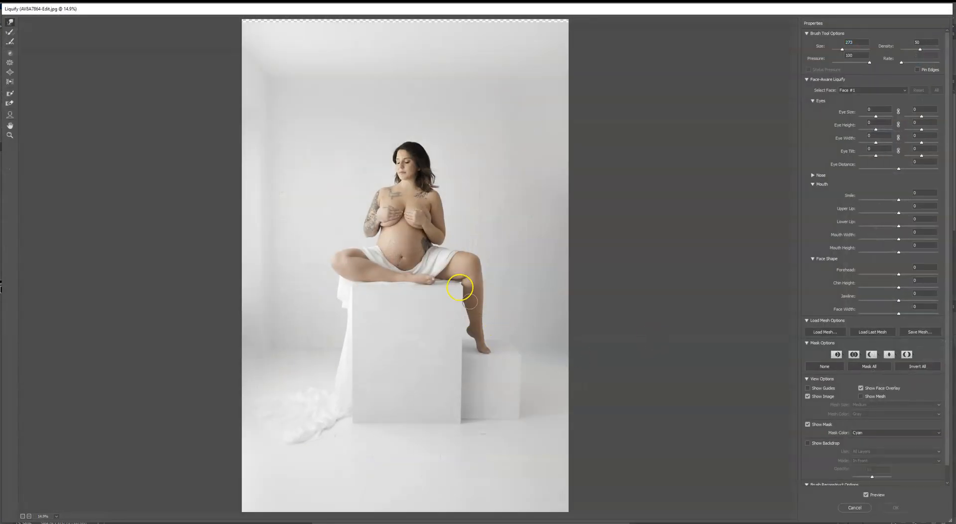
{"action": "left_click_drag", "start_coordinate": [842, 49], "coordinate": [843, 50]}
{"action": "mouse_move", "coordinate": [495, 351]}
{"action": "left_mouse_down"}
{"action": "mouse_move", "coordinate": [501, 377]}
{"action": "mouse_move", "coordinate": [495, 348]}
{"action": "mouse_move", "coordinate": [495, 358]}
{"action": "mouse_move", "coordinate": [463, 355]}
{"action": "mouse_move", "coordinate": [498, 351]}
{"action": "left_mouse_up"}
{"action": "key", "text": "ctrl+space"}
{"action": "key", "text": "ctrl+plus"}
{"action": "key", "text": "ctrl+plus"}
{"action": "key", "text": "ctrl+plus"}
{"action": "key", "text": "ctrl+plus"}
{"action": "key", "text": "space"}
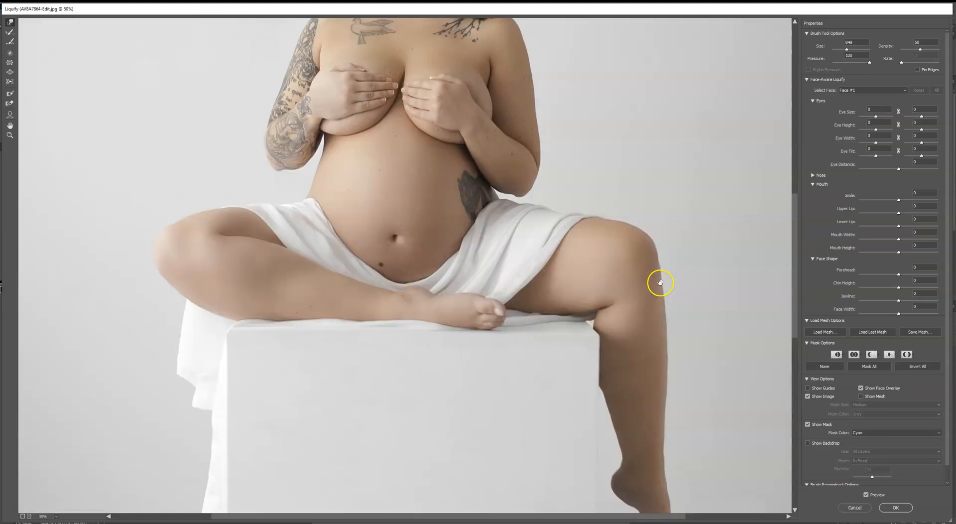
{"action": "left_click_drag", "start_coordinate": [612, 381], "coordinate": [400, 53]}
- Reduce the Liquify brush, reshape the leg and foot contour, compare with the preview, and apply the Liquify
{"action": "left_click_drag", "start_coordinate": [846, 49], "coordinate": [843, 49]}
{"action": "left_click_drag", "start_coordinate": [535, 244], "coordinate": [531, 238]}
{"action": "left_click_drag", "start_coordinate": [469, 193], "coordinate": [500, 170]}
{"action": "left_click", "coordinate": [866, 494]}
{"action": "left_click", "coordinate": [866, 495]}
{"action": "left_click_drag", "start_coordinate": [526, 241], "coordinate": [478, 222]}
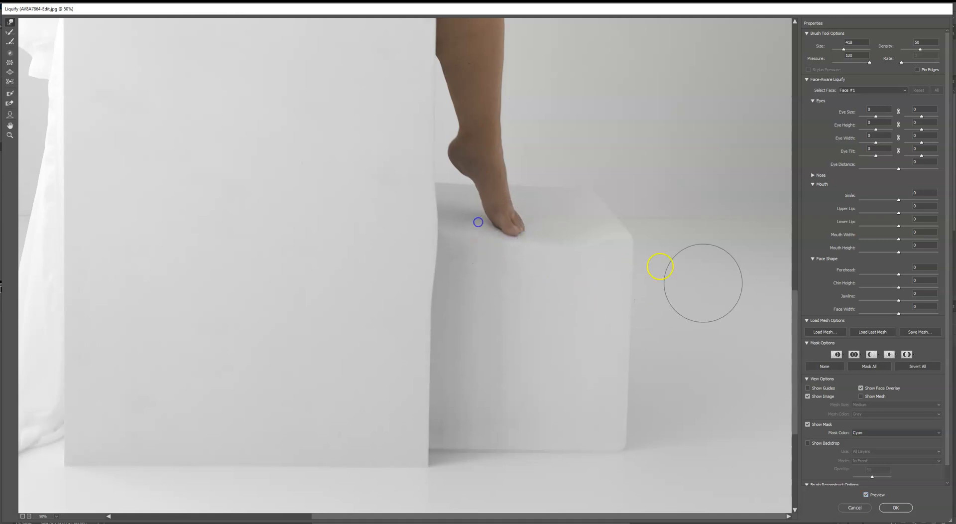
{"action": "left_click", "coordinate": [895, 508]}
- Select the Background copy mask, swap to black, and paint away the halo around the hanging foot
{"action": "key", "text": "ctrl+plus"}
{"action": "key", "text": "ctrl+plus"}
{"action": "key", "text": "ctrl+plus"}
{"action": "key", "text": "ctrl+plus"}
{"action": "left_click_drag", "start_coordinate": [730, 380], "coordinate": [564, 294]}
{"action": "key", "text": "ctrl+plus"}
{"action": "key", "text": "ctrl+plus"}
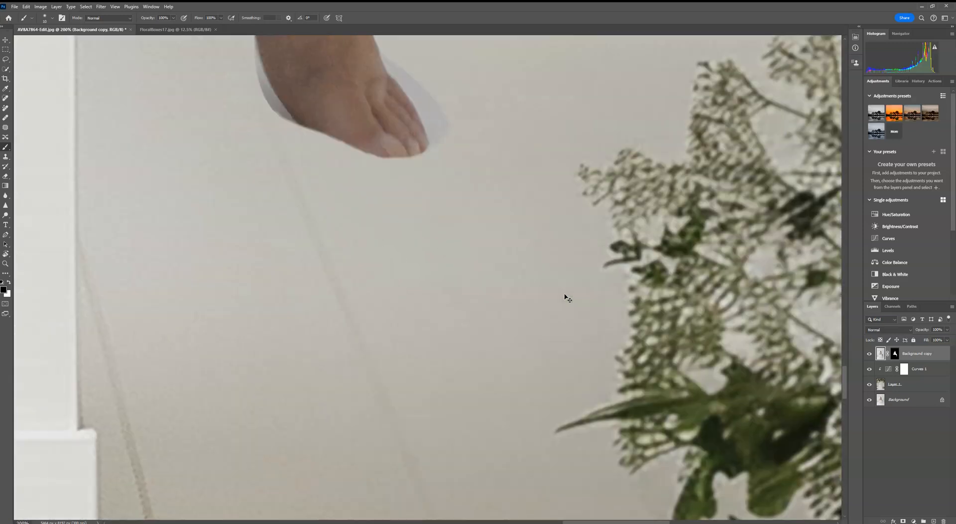
{"action": "left_click_drag", "start_coordinate": [321, 105], "coordinate": [447, 273]}
{"action": "left_click", "coordinate": [894, 353]}
{"action": "key", "text": "x"}
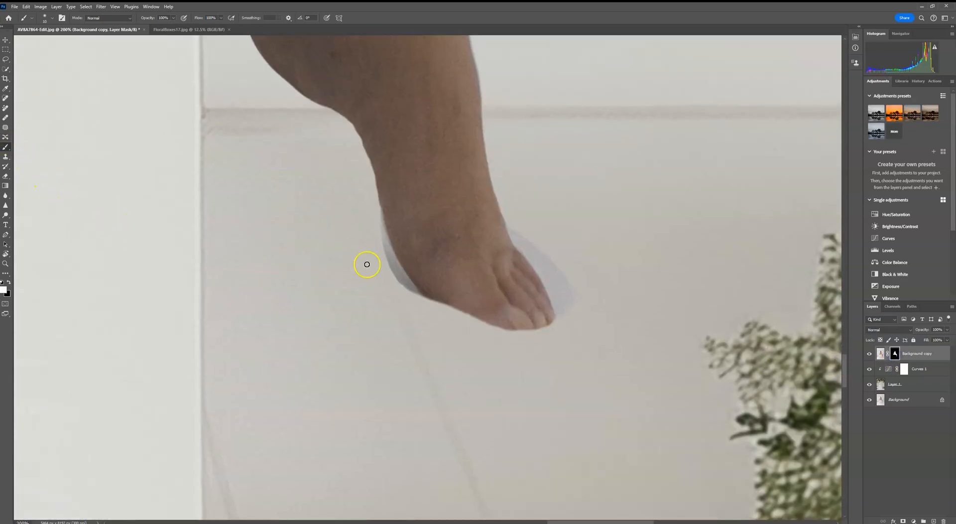
{"action": "mouse_move", "coordinate": [424, 301]}
{"action": "left_mouse_down"}
{"action": "mouse_move", "coordinate": [475, 329]}
{"action": "mouse_move", "coordinate": [476, 316]}
{"action": "mouse_move", "coordinate": [491, 320]}
{"action": "mouse_move", "coordinate": [484, 315]}
{"action": "mouse_move", "coordinate": [508, 325]}
{"action": "mouse_move", "coordinate": [519, 341]}
{"action": "mouse_move", "coordinate": [557, 316]}
{"action": "mouse_move", "coordinate": [546, 335]}
{"action": "mouse_move", "coordinate": [533, 326]}
{"action": "mouse_move", "coordinate": [509, 342]}
{"action": "mouse_move", "coordinate": [463, 319]}
{"action": "mouse_move", "coordinate": [509, 348]}
{"action": "mouse_move", "coordinate": [461, 313]}
{"action": "mouse_move", "coordinate": [475, 335]}
{"action": "mouse_move", "coordinate": [520, 336]}
{"action": "left_mouse_up"}
{"action": "mouse_move", "coordinate": [522, 344]}
{"action": "left_mouse_down"}
{"action": "mouse_move", "coordinate": [540, 342]}
{"action": "mouse_move", "coordinate": [531, 343]}
{"action": "left_mouse_up"}
- Swap to white and paint the mask back along the heel and sole of the hanging foot
{"action": "key", "text": "x"}
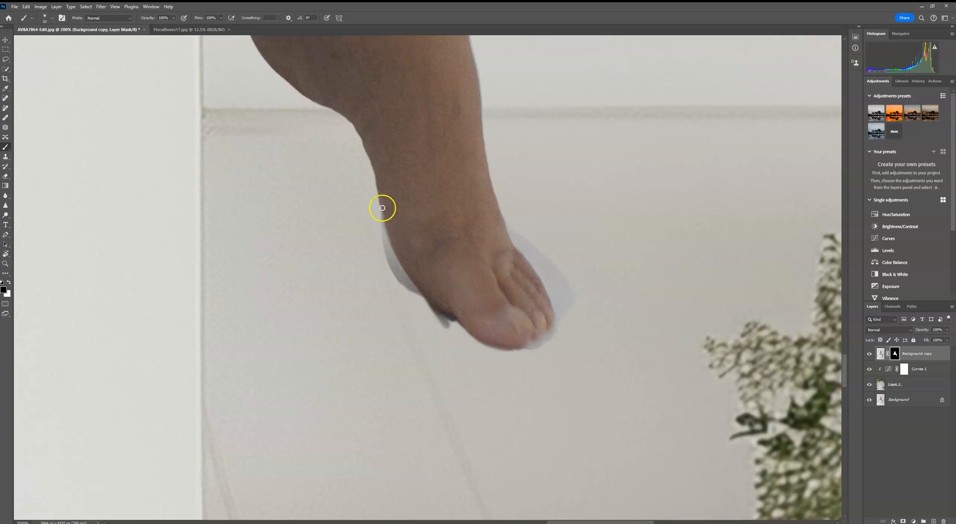
{"action": "mouse_move", "coordinate": [385, 229]}
{"action": "left_mouse_down"}
{"action": "mouse_move", "coordinate": [395, 260]}
{"action": "mouse_move", "coordinate": [375, 233]}
{"action": "mouse_move", "coordinate": [383, 243]}
{"action": "mouse_move", "coordinate": [375, 199]}
{"action": "left_mouse_up"}
{"action": "mouse_move", "coordinate": [384, 230]}
{"action": "left_mouse_down"}
{"action": "mouse_move", "coordinate": [393, 257]}
{"action": "mouse_move", "coordinate": [381, 252]}
{"action": "mouse_move", "coordinate": [443, 316]}
{"action": "left_mouse_up"}
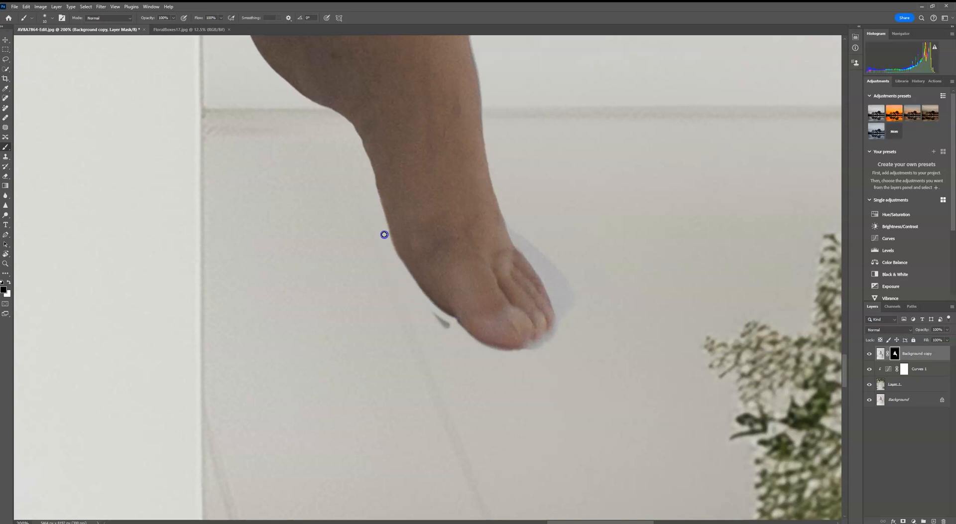
{"action": "left_click_drag", "start_coordinate": [435, 316], "coordinate": [448, 325]}
{"action": "mouse_move", "coordinate": [556, 320]}
{"action": "left_mouse_down"}
{"action": "mouse_move", "coordinate": [512, 355]}
{"action": "mouse_move", "coordinate": [555, 328]}
{"action": "mouse_move", "coordinate": [535, 350]}
{"action": "mouse_move", "coordinate": [566, 309]}
{"action": "mouse_move", "coordinate": [558, 328]}
{"action": "mouse_move", "coordinate": [578, 318]}
{"action": "mouse_move", "coordinate": [563, 268]}
{"action": "mouse_move", "coordinate": [541, 236]}
{"action": "mouse_move", "coordinate": [561, 281]}
{"action": "mouse_move", "coordinate": [537, 258]}
{"action": "mouse_move", "coordinate": [567, 285]}
{"action": "left_mouse_up"}
- Zoom and pan across the composite to inspect the mask edges around the subject, legs and box
{"action": "key", "text": "ctrl+0"}
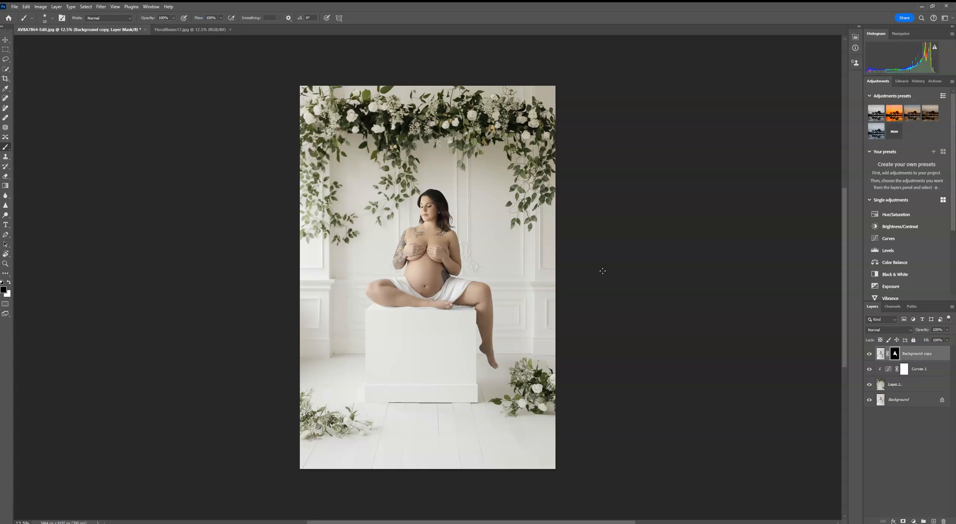
{"action": "key", "text": "ctrl+plus"}
{"action": "key", "text": "ctrl+plus"}
{"action": "key", "text": "ctrl+plus"}
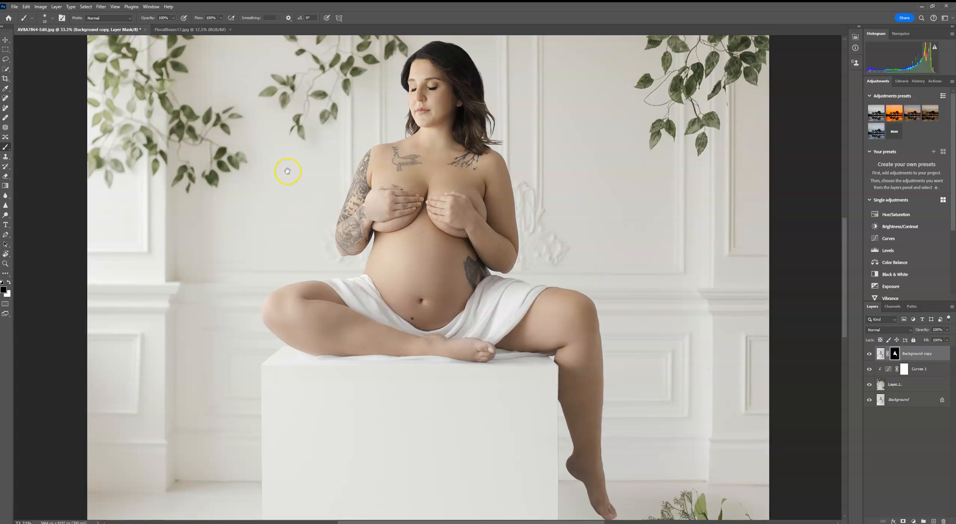
{"action": "left_click_drag", "start_coordinate": [288, 167], "coordinate": [325, 360]}
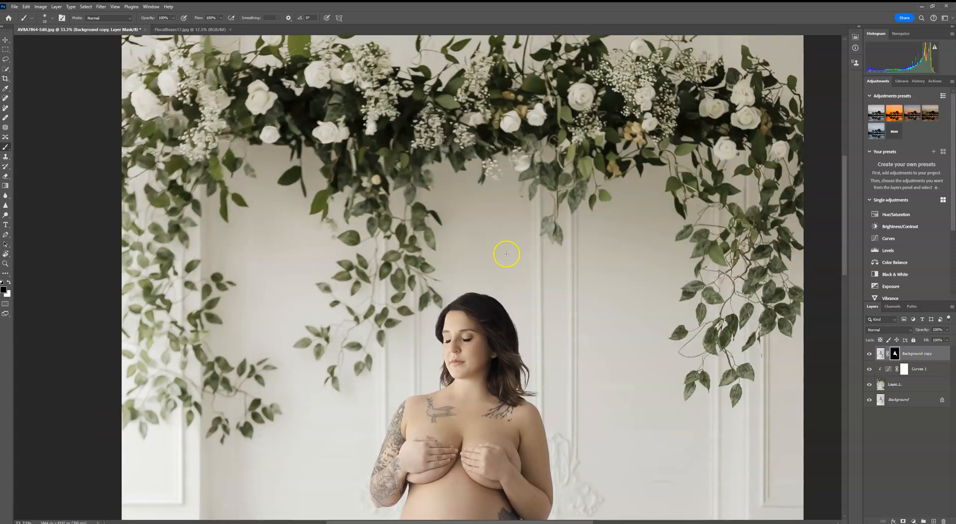
{"action": "left_click_drag", "start_coordinate": [606, 331], "coordinate": [552, 346]}
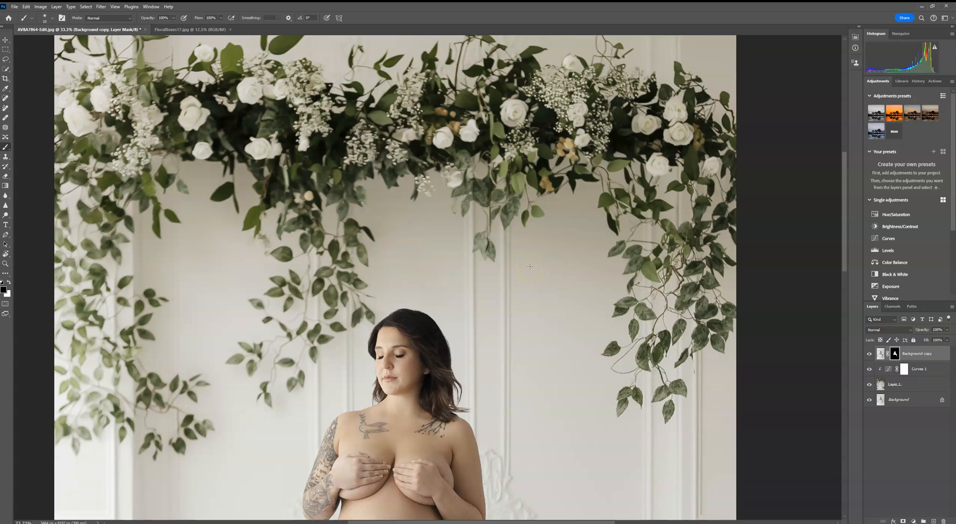
{"action": "left_click_drag", "start_coordinate": [522, 262], "coordinate": [495, 125]}
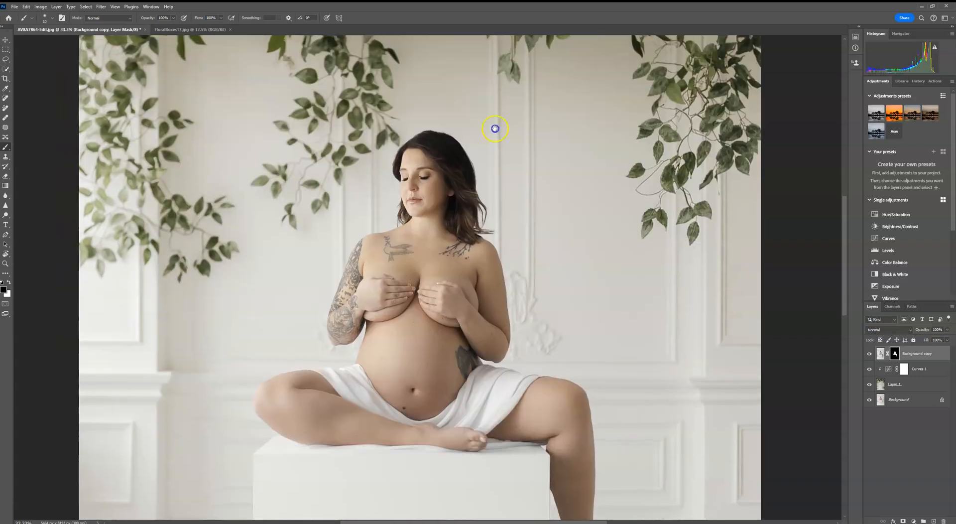
{"action": "left_click_drag", "start_coordinate": [491, 219], "coordinate": [518, 38]}
{"action": "left_click_drag", "start_coordinate": [554, 385], "coordinate": [544, 228]}
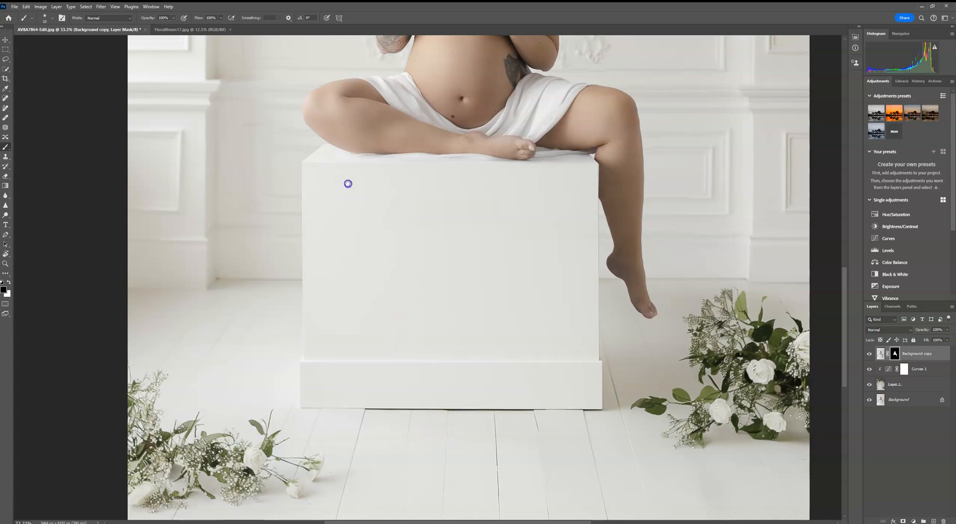
{"action": "left_click_drag", "start_coordinate": [348, 181], "coordinate": [358, 402]}
{"action": "left_click_drag", "start_coordinate": [548, 94], "coordinate": [543, 272]}
{"action": "mouse_move", "coordinate": [418, 134]}
{"action": "left_mouse_down"}
{"action": "mouse_move", "coordinate": [387, 377]}
{"action": "mouse_move", "coordinate": [412, 151]}
{"action": "left_mouse_up"}
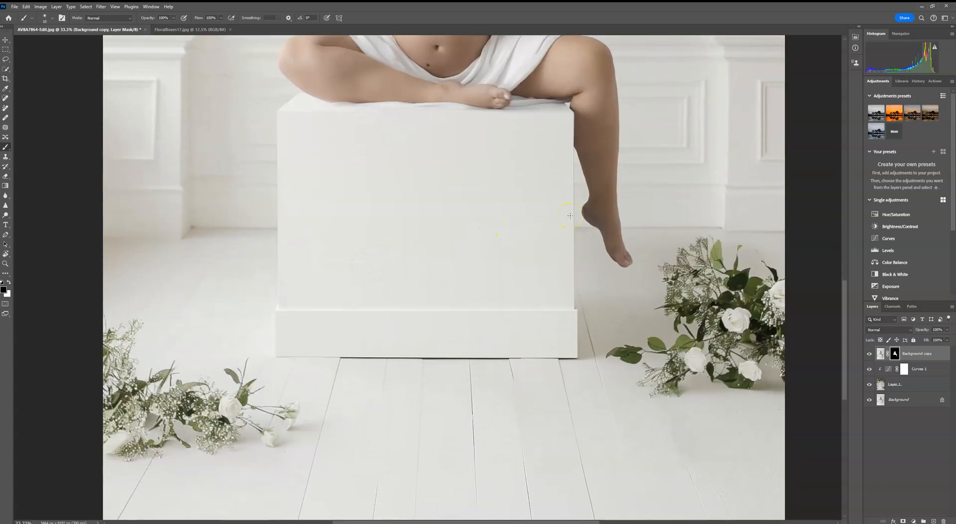
{"action": "left_click_drag", "start_coordinate": [479, 182], "coordinate": [480, 435]}
{"action": "left_click_drag", "start_coordinate": [575, 227], "coordinate": [570, 363]}
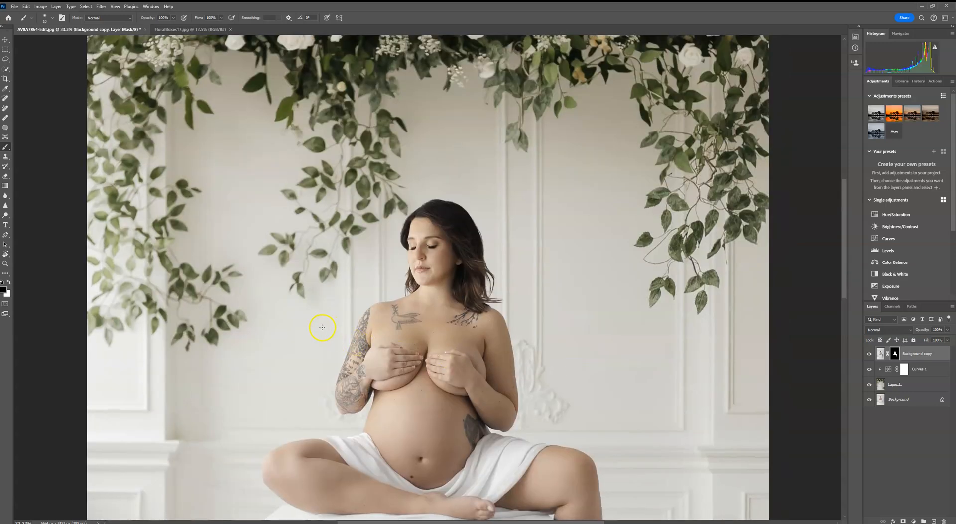
{"action": "left_click_drag", "start_coordinate": [674, 286], "coordinate": [683, 275]}
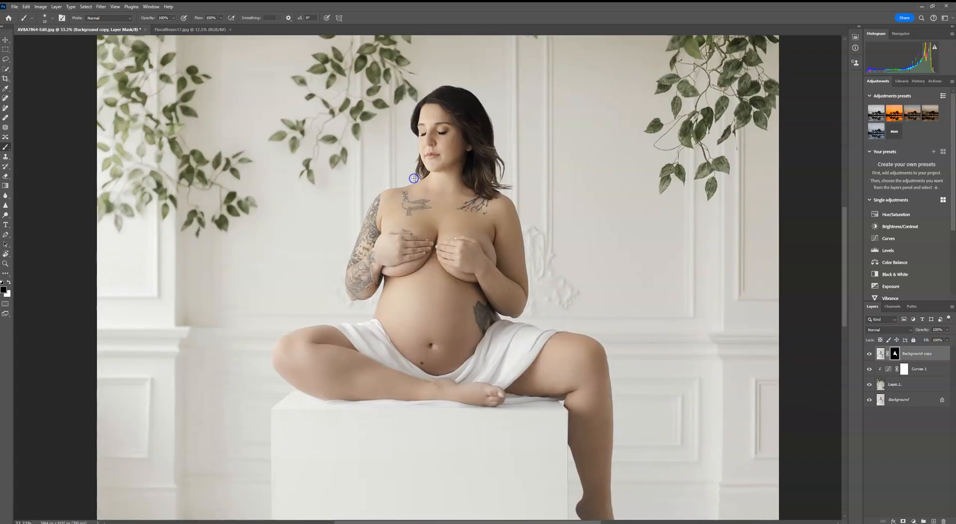
{"action": "scroll", "coordinate": [413, 178], "scroll_direction": "down", "scroll_amount": 5}
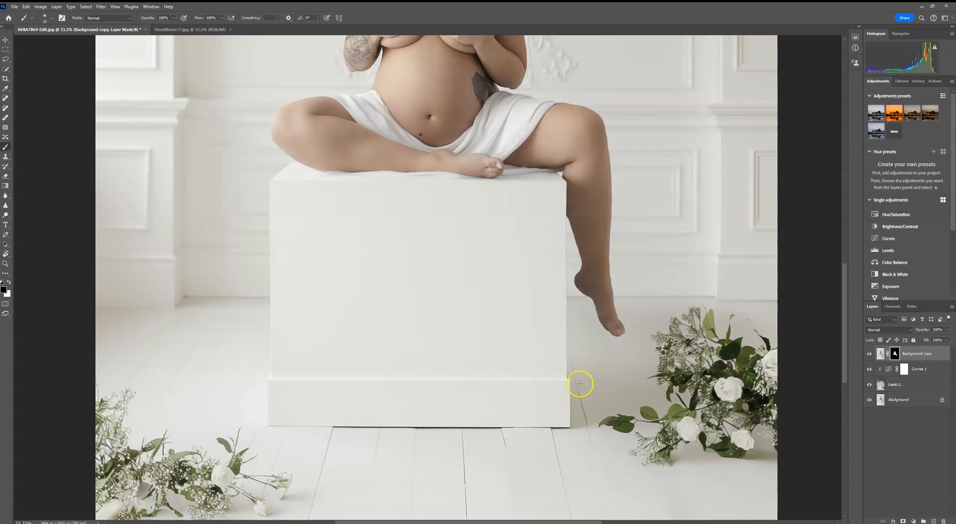
{"action": "scroll", "coordinate": [580, 384], "scroll_direction": "up", "scroll_amount": 10}
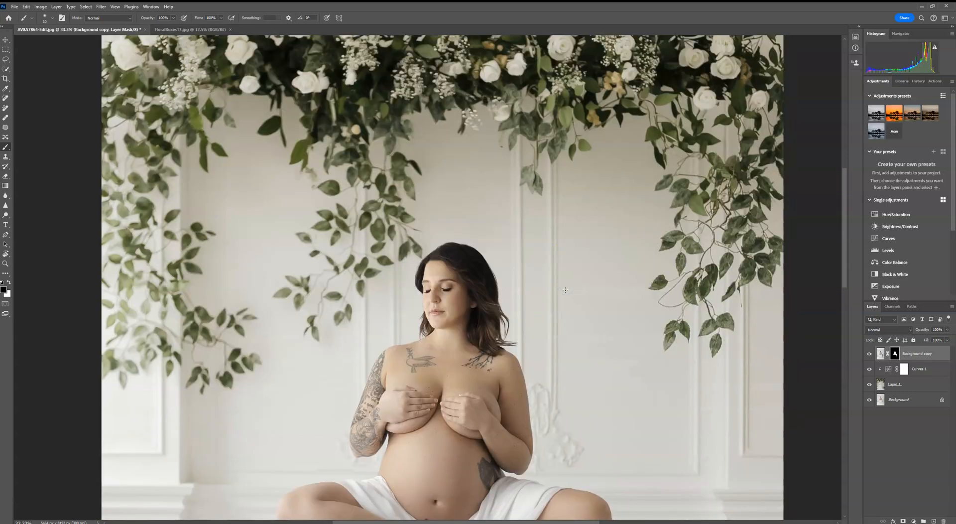
{"action": "left_click_drag", "start_coordinate": [667, 316], "coordinate": [648, 246]}
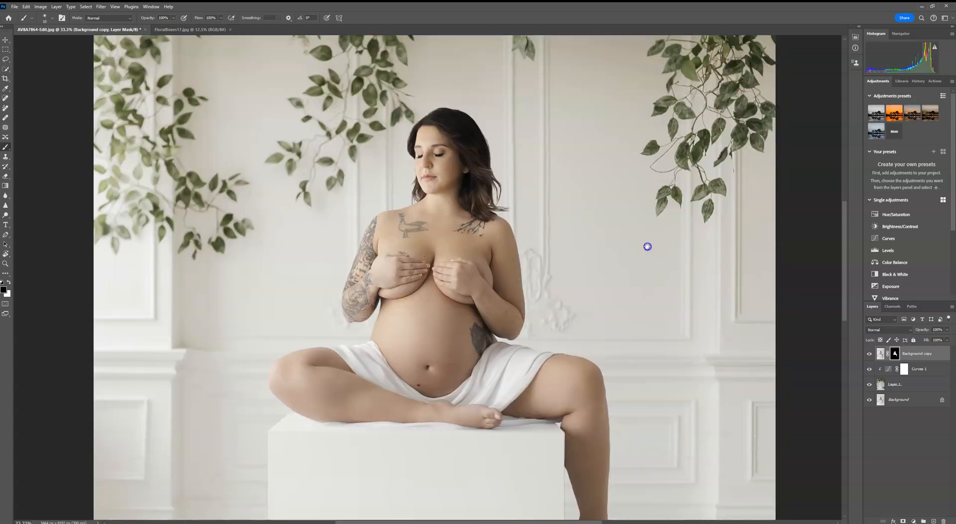
{"action": "key", "text": "ctrl+minus"}
{"action": "key", "text": "ctrl+minus"}
{"action": "key", "text": "ctrl+minus"}
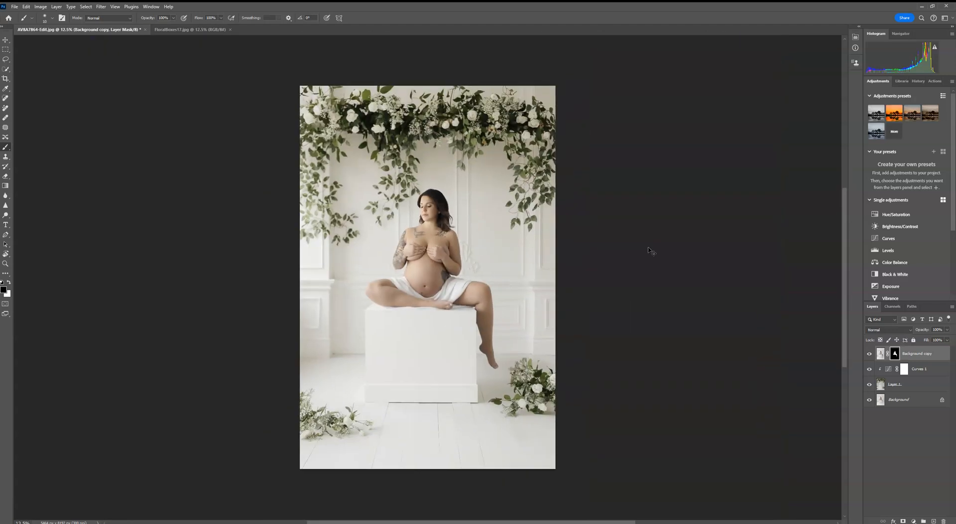
{"action": "key", "text": "ctrl+plus"}
{"action": "key", "text": "ctrl+plus"}
{"action": "key", "text": "ctrl+plus"}
{"action": "key", "text": "ctrl+plus"}
{"action": "key", "text": "ctrl+plus"}
{"action": "left_click_drag", "start_coordinate": [469, 317], "coordinate": [375, 209]}
{"action": "left_click_drag", "start_coordinate": [560, 423], "coordinate": [536, 264]}
{"action": "left_click_drag", "start_coordinate": [629, 378], "coordinate": [475, 209]}
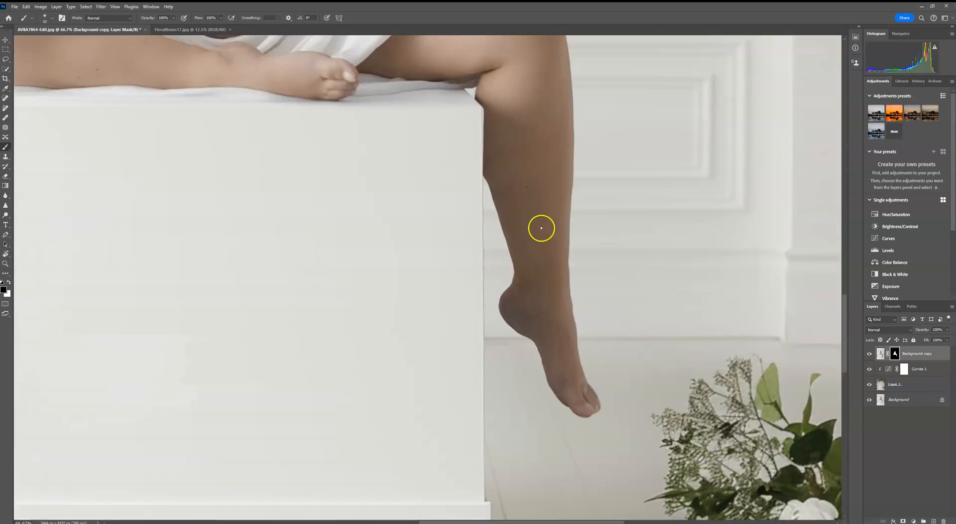
{"action": "left_click_drag", "start_coordinate": [363, 297], "coordinate": [623, 151]}
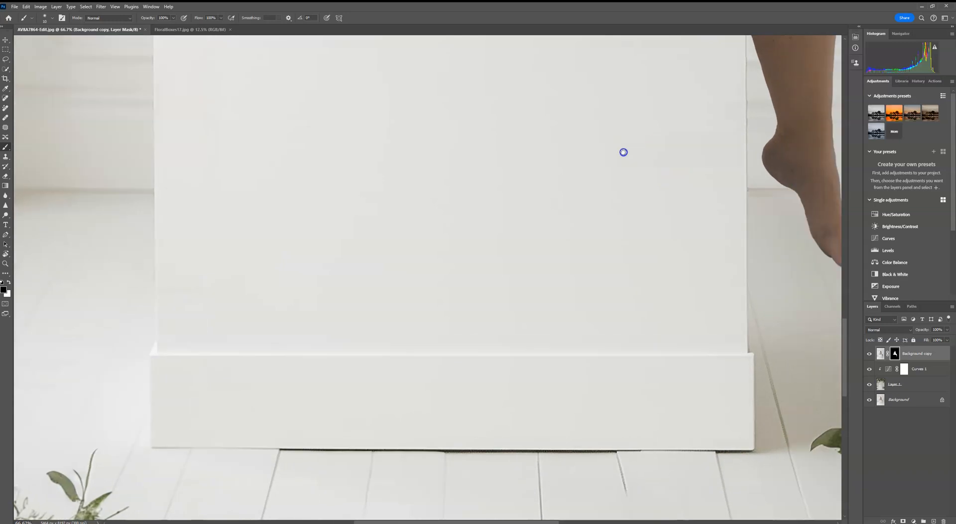
{"action": "key", "text": "ctrl+0"}
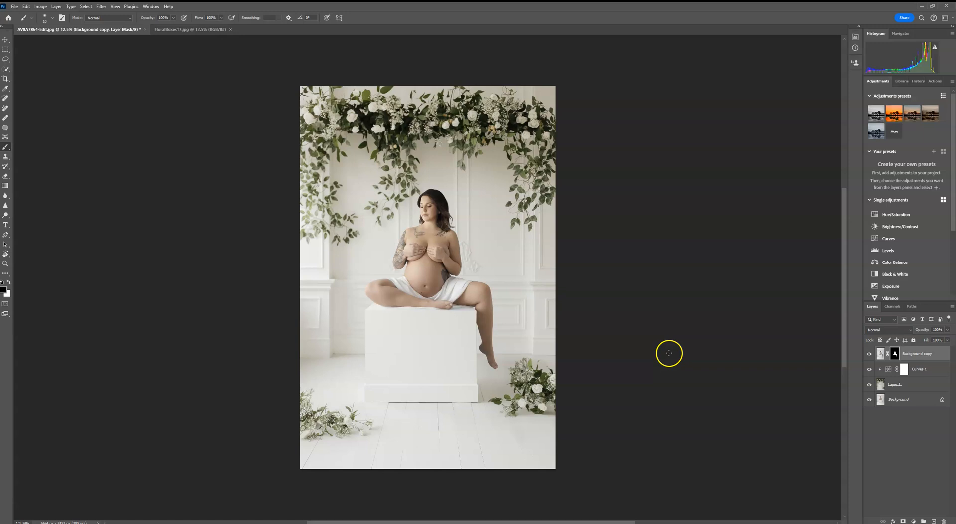
- Flatten the image into a single Background layer
{"action": "right_click", "coordinate": [933, 404]}
{"action": "left_click", "coordinate": [893, 497]}
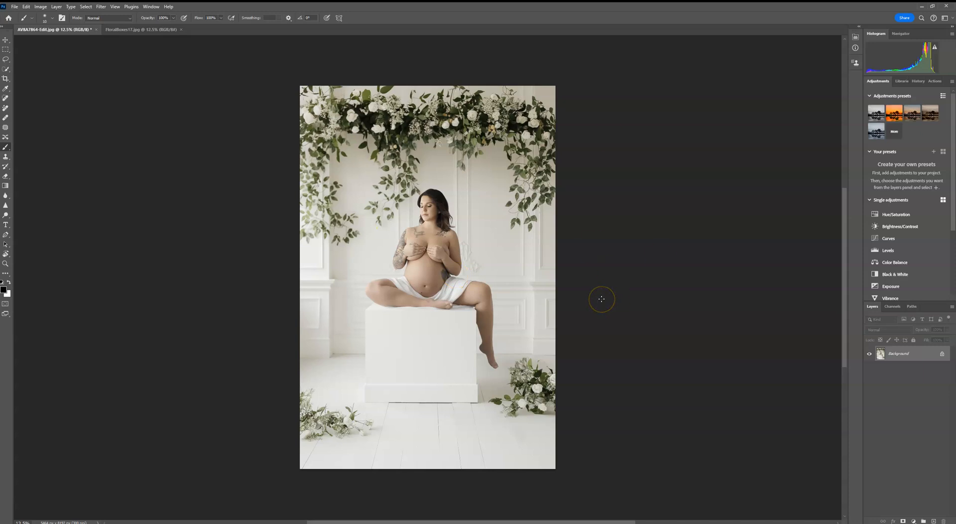
{"action": "left_click", "coordinate": [543, 288]}
- Open the brush preset picker to review the Soft Round brush size
{"action": "left_click", "coordinate": [52, 19]}
{"action": "left_click", "coordinate": [60, 41]}
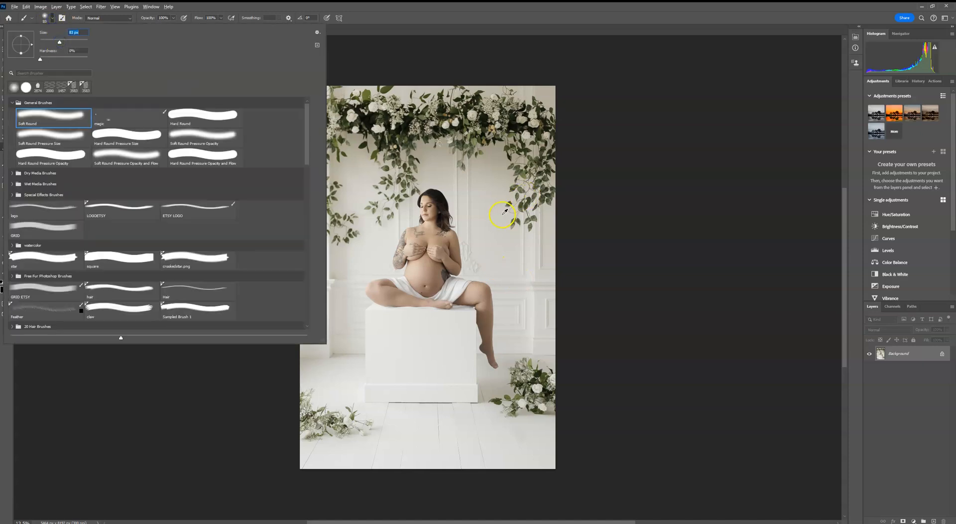
{"action": "left_click", "coordinate": [630, 194]}
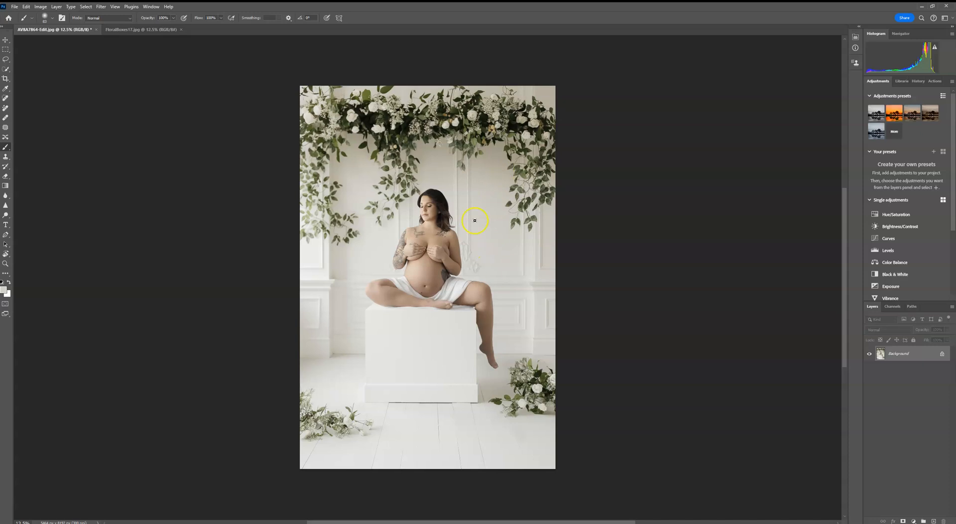
- Add a Solid Color fill layer in a light warm grey (R 212, G 209, B 201)
{"action": "left_click", "coordinate": [914, 521]}
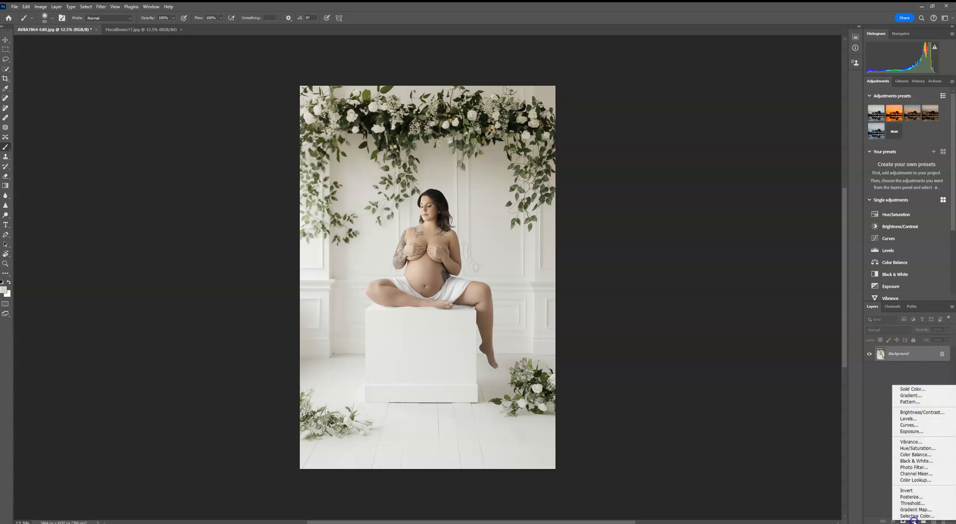
{"action": "left_click", "coordinate": [914, 388]}
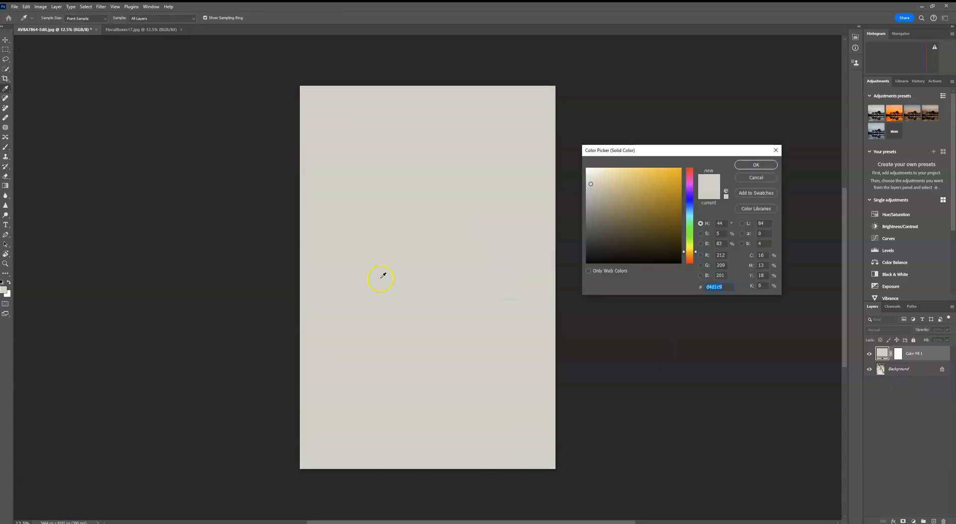
{"action": "left_click", "coordinate": [743, 169]}
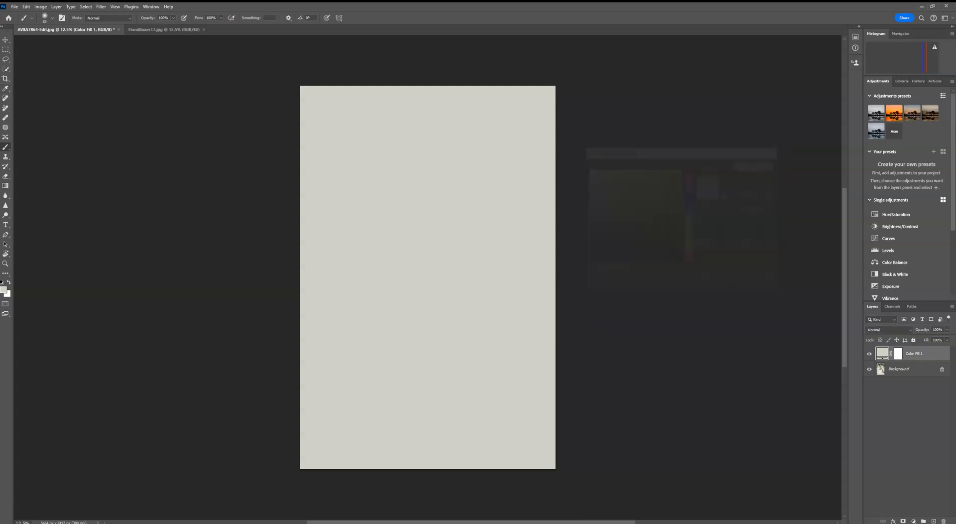
- Lower the colour fill layer's opacity, toggle it to compare, and flatten the image
{"action": "left_click", "coordinate": [947, 329]}
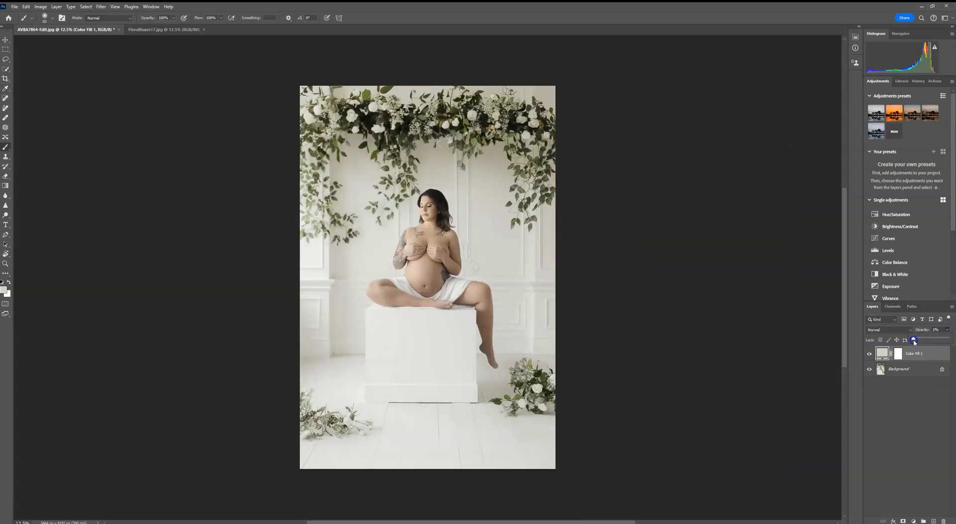
{"action": "left_click", "coordinate": [869, 355]}
{"action": "left_click", "coordinate": [869, 355]}
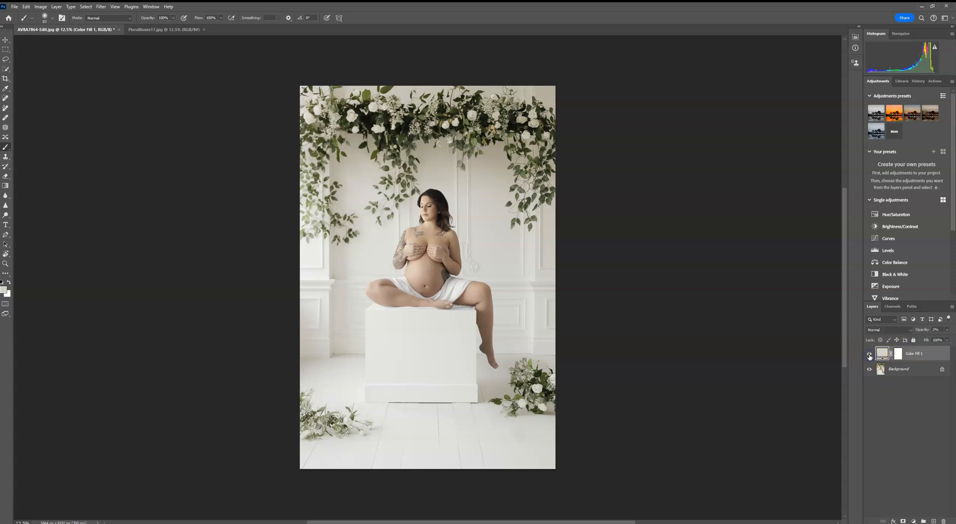
{"action": "left_click", "coordinate": [947, 330]}
{"action": "left_click_drag", "start_coordinate": [921, 339], "coordinate": [917, 340]}
{"action": "left_click", "coordinate": [870, 353]}
{"action": "left_click", "coordinate": [869, 353]}
{"action": "right_click", "coordinate": [942, 375]}
{"action": "left_click", "coordinate": [906, 466]}
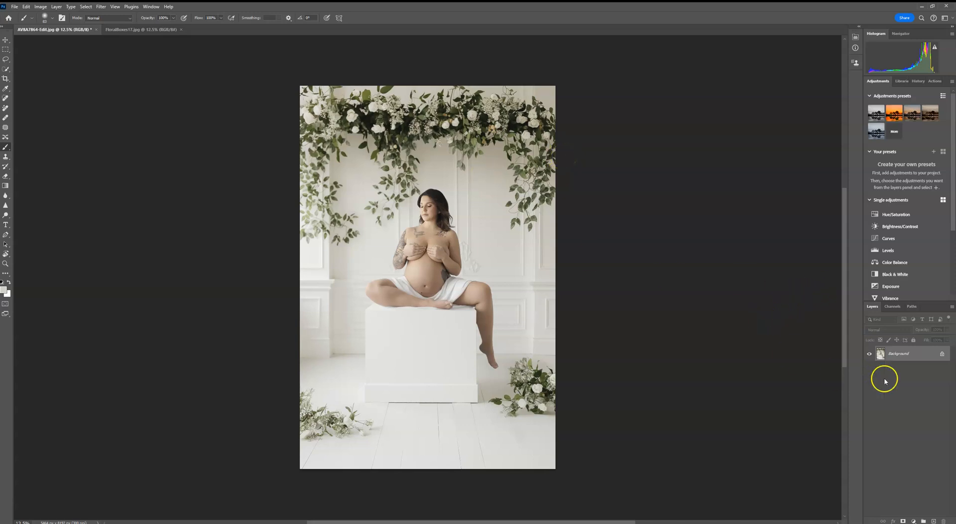
- Duplicate the Background layer and apply a Gaussian Blur with a radius of 3.8 pixels to the copy
{"action": "left_click_drag", "start_coordinate": [930, 354], "coordinate": [934, 517]}
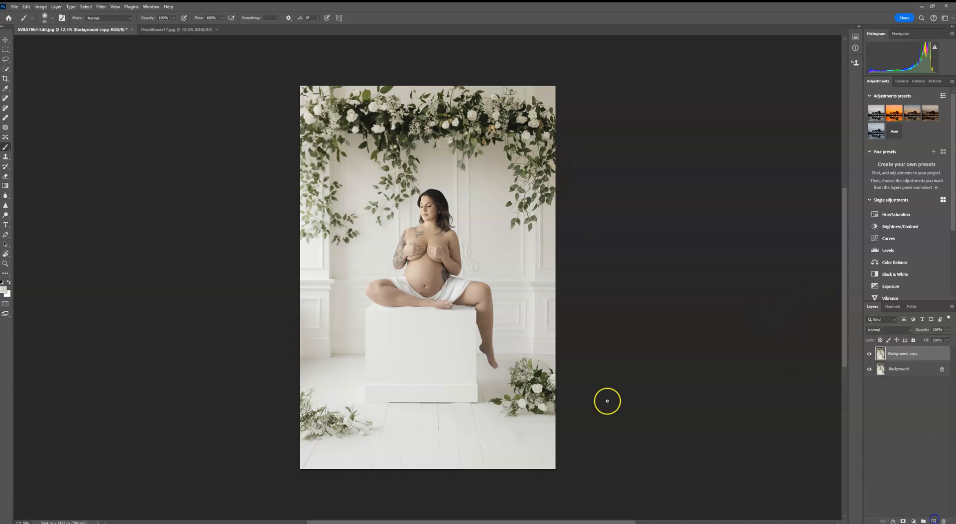
{"action": "left_click", "coordinate": [102, 6]}
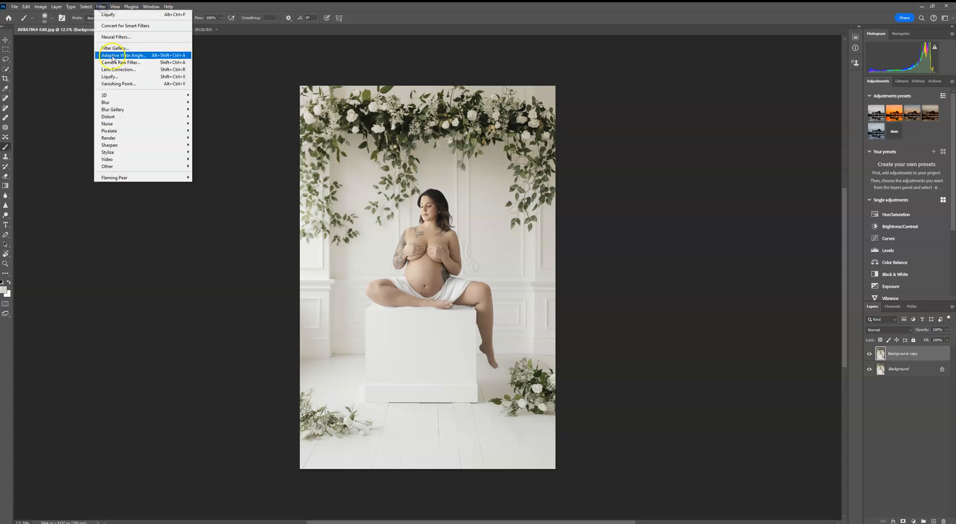
{"action": "mouse_move", "coordinate": [164, 103]}
{"action": "left_click", "coordinate": [214, 131]}
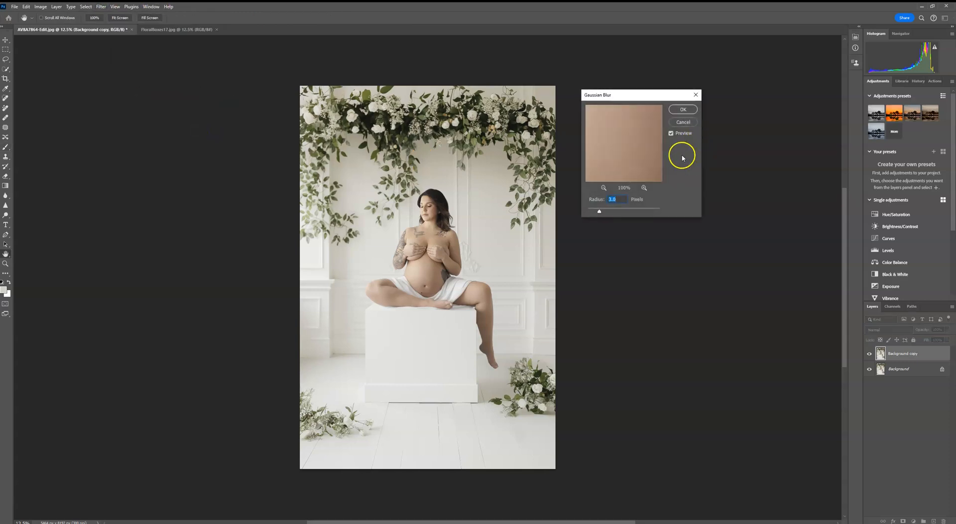
{"action": "key", "text": "ctrl+plus"}
{"action": "key", "text": "ctrl+plus"}
{"action": "key", "text": "ctrl+plus"}
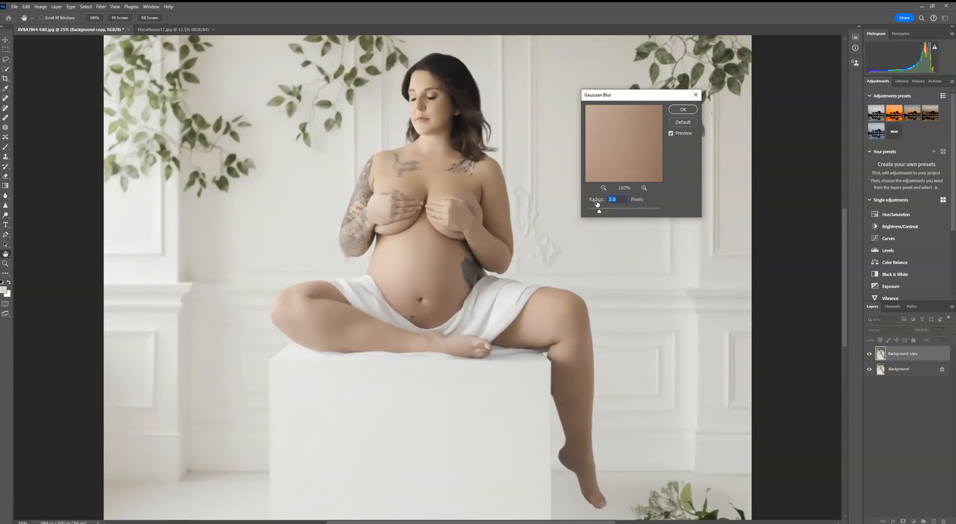
{"action": "left_click_drag", "start_coordinate": [405, 141], "coordinate": [566, 373]}
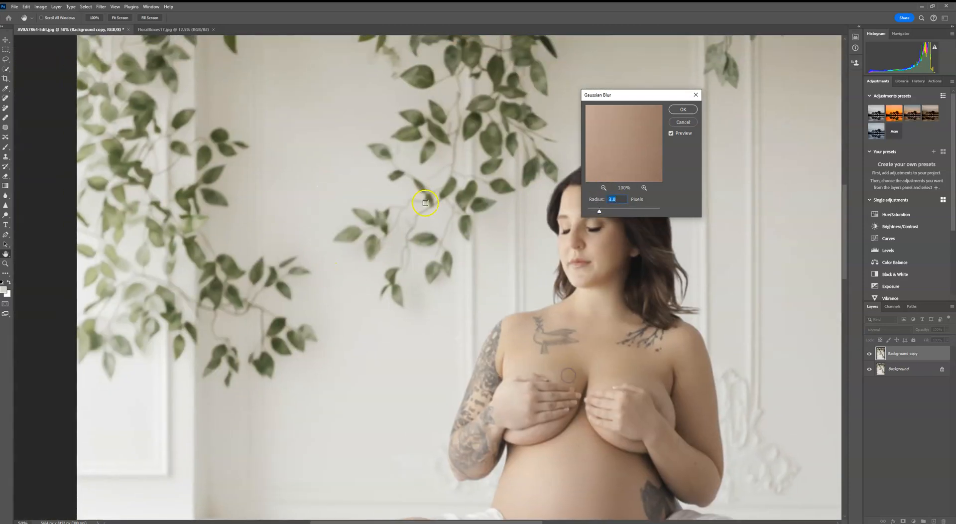
{"action": "left_click", "coordinate": [683, 109]}
- Add a layer mask to the blurred copy and invert it to hide the blur
{"action": "key", "text": "b"}
{"action": "left_click", "coordinate": [902, 521]}
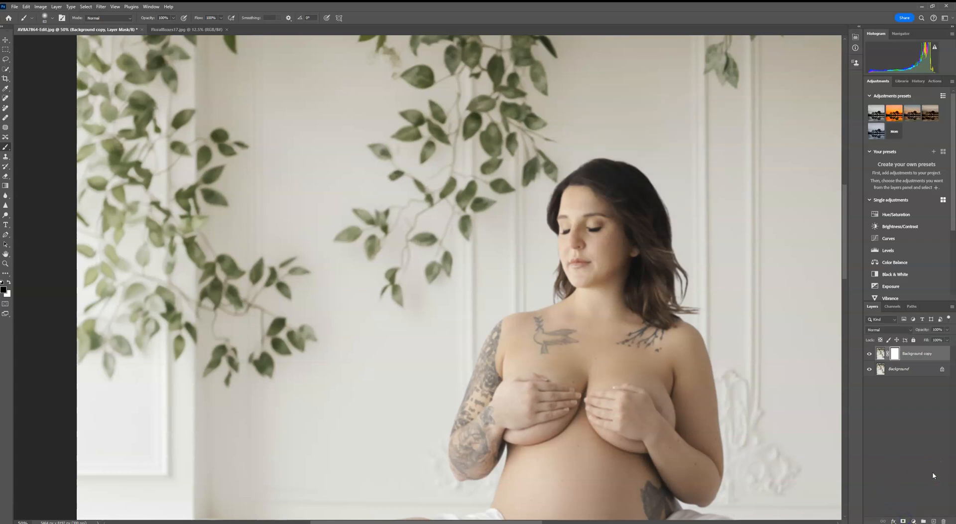
{"action": "key", "text": "ctrl+i"}
{"action": "left_click", "coordinate": [916, 405]}
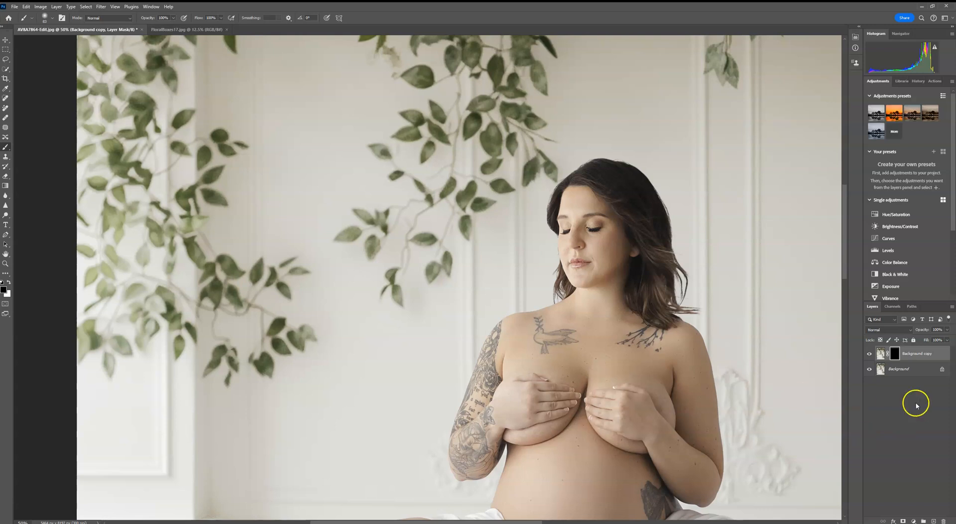
- With a large Soft Round brush in white, paint the mask to blur the foliage and wall around the subject
{"action": "key", "text": "ctrl+minus"}
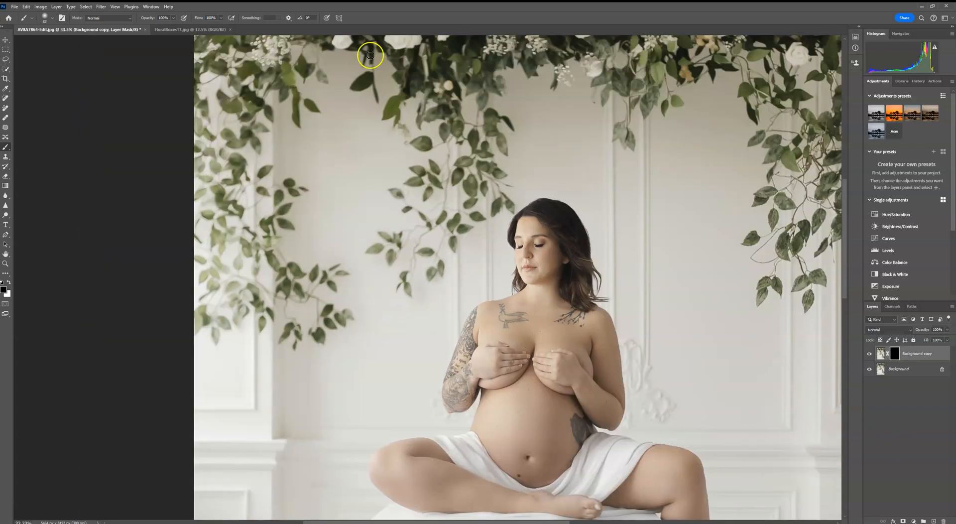
{"action": "left_click", "coordinate": [45, 17]}
{"action": "left_click_drag", "start_coordinate": [77, 41], "coordinate": [84, 41]}
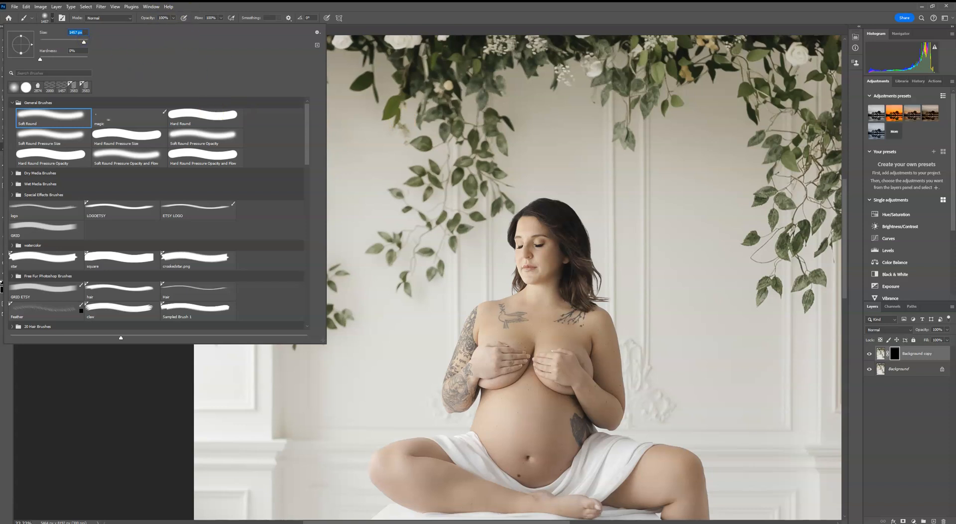
{"action": "key", "text": "Return"}
{"action": "left_click", "coordinate": [9, 281]}
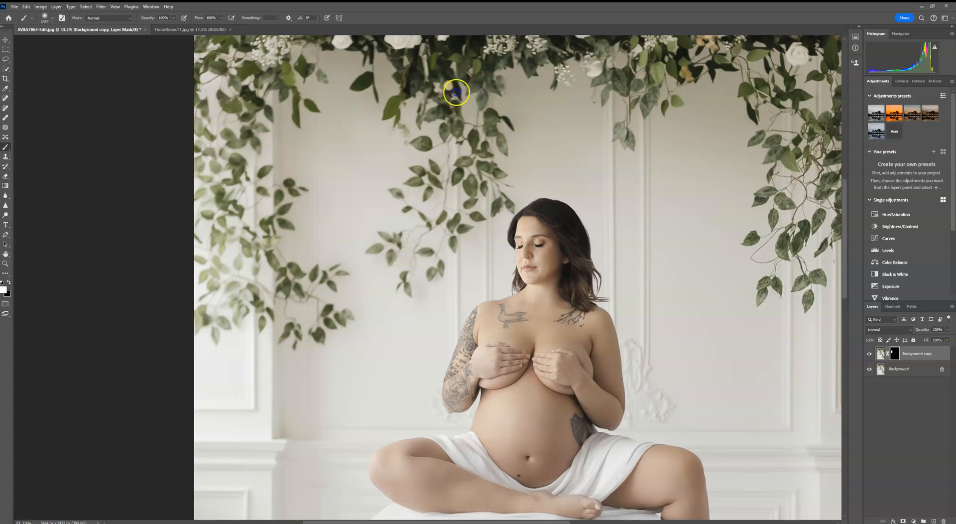
{"action": "left_click_drag", "start_coordinate": [303, 102], "coordinate": [307, 190]}
{"action": "mouse_move", "coordinate": [311, 145]}
{"action": "left_mouse_down"}
{"action": "mouse_move", "coordinate": [317, 87]}
{"action": "mouse_move", "coordinate": [133, 106]}
{"action": "left_mouse_up"}
{"action": "left_click_drag", "start_coordinate": [316, 131], "coordinate": [299, 195]}
{"action": "mouse_move", "coordinate": [458, 77]}
{"action": "left_mouse_down"}
{"action": "mouse_move", "coordinate": [418, 142]}
{"action": "mouse_move", "coordinate": [550, 147]}
{"action": "left_mouse_up"}
{"action": "mouse_move", "coordinate": [558, 280]}
{"action": "left_mouse_down"}
{"action": "mouse_move", "coordinate": [510, 124]}
{"action": "mouse_move", "coordinate": [421, 291]}
{"action": "left_mouse_up"}
{"action": "mouse_move", "coordinate": [481, 260]}
{"action": "left_mouse_down"}
{"action": "mouse_move", "coordinate": [480, 291]}
{"action": "mouse_move", "coordinate": [595, 115]}
{"action": "mouse_move", "coordinate": [646, 134]}
{"action": "mouse_move", "coordinate": [739, 192]}
{"action": "left_mouse_up"}
{"action": "left_click_drag", "start_coordinate": [650, 408], "coordinate": [629, 241]}
{"action": "left_click_drag", "start_coordinate": [612, 124], "coordinate": [619, 252]}
{"action": "mouse_move", "coordinate": [619, 317]}
{"action": "left_mouse_down"}
{"action": "mouse_move", "coordinate": [625, 218]}
{"action": "mouse_move", "coordinate": [706, 353]}
{"action": "left_mouse_up"}
{"action": "left_click_drag", "start_coordinate": [570, 185], "coordinate": [536, 188]}
{"action": "left_click_drag", "start_coordinate": [574, 405], "coordinate": [550, 167]}
{"action": "left_click_drag", "start_coordinate": [577, 208], "coordinate": [566, 145]}
{"action": "left_click", "coordinate": [637, 385]}
{"action": "left_click_drag", "start_coordinate": [576, 389], "coordinate": [563, 382]}
{"action": "left_click", "coordinate": [630, 270]}
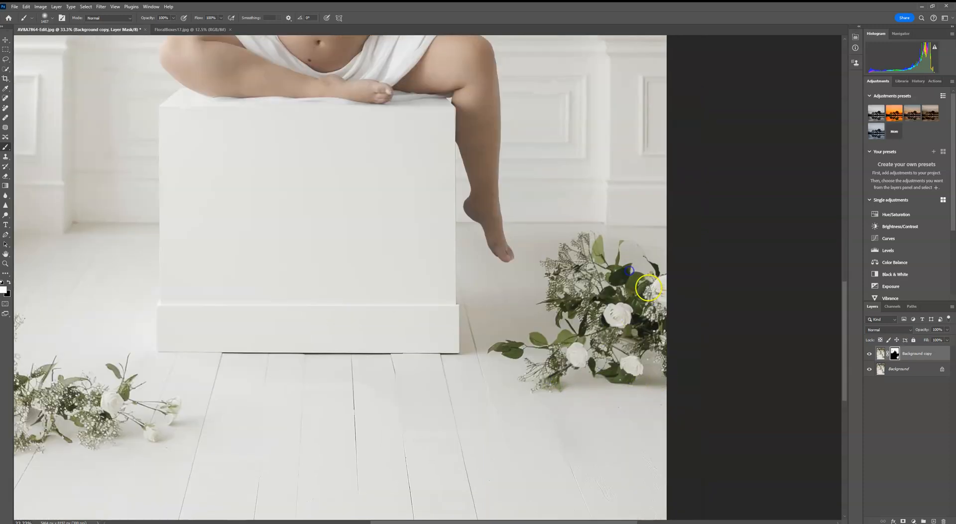
- Continue painting the mask to blur the floor and the floral arrangements beside the box
{"action": "left_click_drag", "start_coordinate": [159, 450], "coordinate": [78, 436]}
{"action": "left_click_drag", "start_coordinate": [172, 420], "coordinate": [423, 386]}
{"action": "left_click_drag", "start_coordinate": [268, 401], "coordinate": [228, 317]}
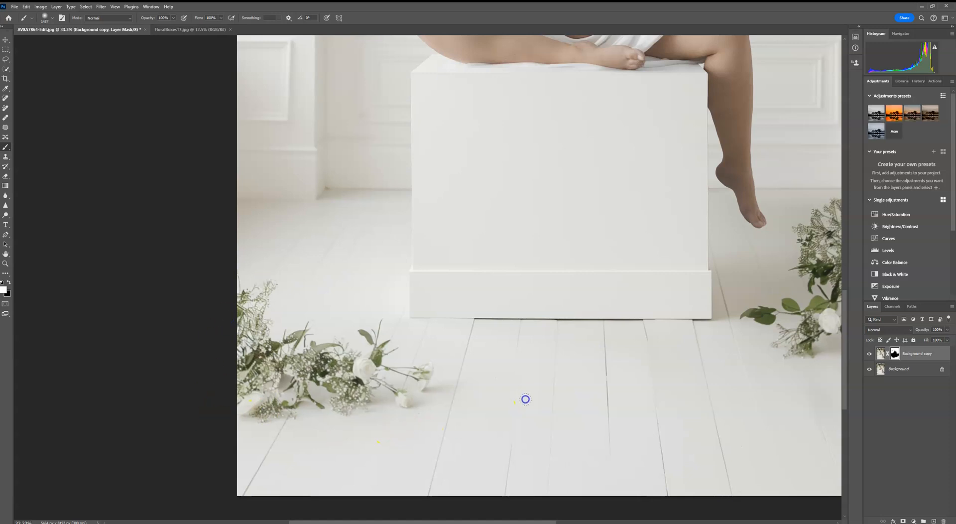
{"action": "left_click_drag", "start_coordinate": [464, 375], "coordinate": [224, 382]}
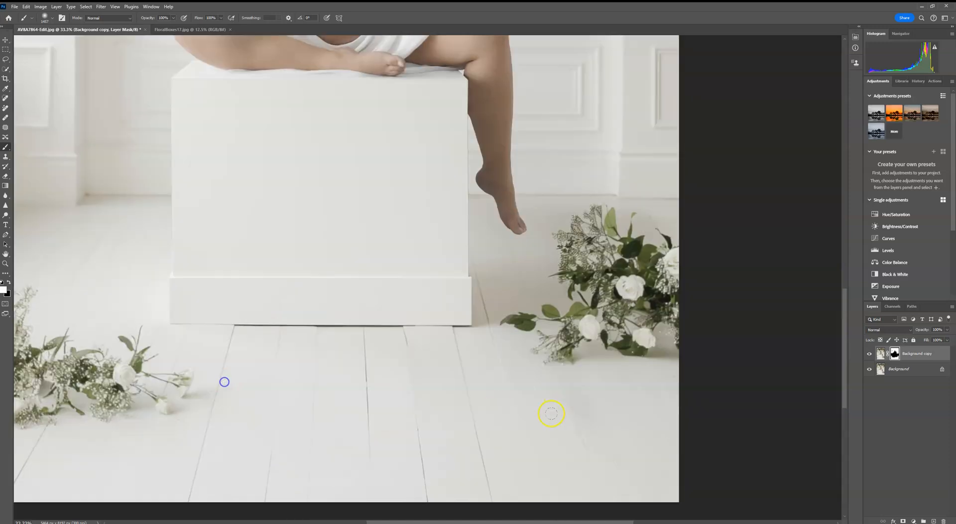
{"action": "left_click_drag", "start_coordinate": [412, 231], "coordinate": [533, 399]}
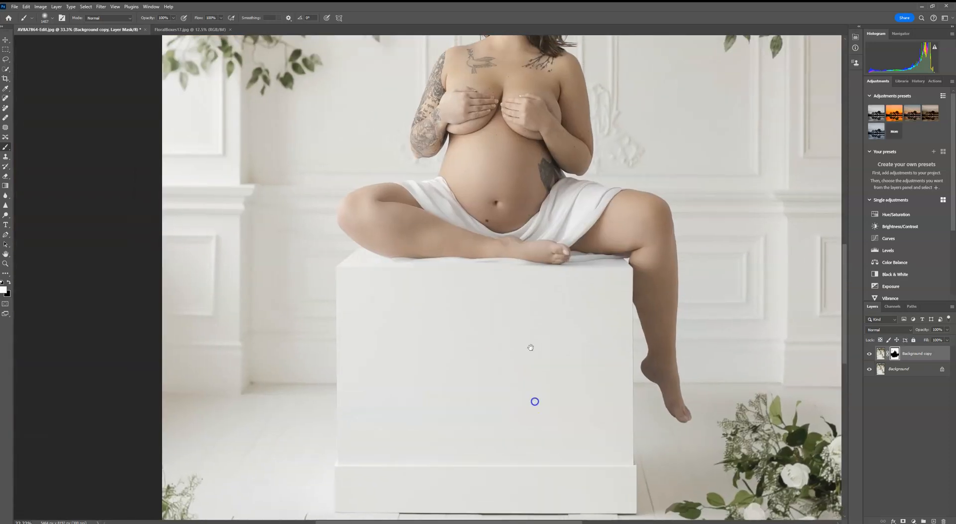
{"action": "key", "text": "ctrl+0"}
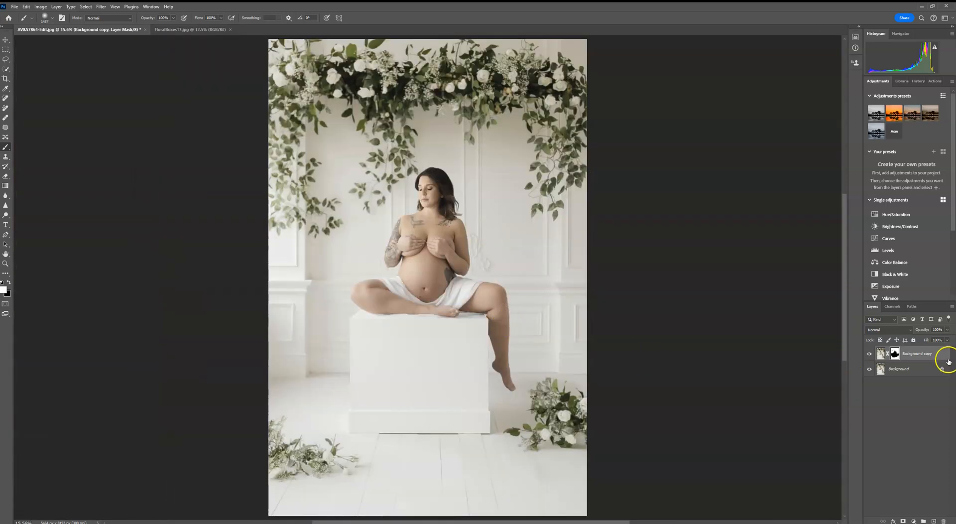
- Toggle the blurred layer to compare before and after, then apply its layer mask
{"action": "left_click", "coordinate": [870, 354]}
{"action": "left_click", "coordinate": [869, 354]}
{"action": "left_click_drag", "start_coordinate": [881, 354], "coordinate": [943, 520]}
{"action": "left_click_drag", "start_coordinate": [928, 349], "coordinate": [935, 520]}
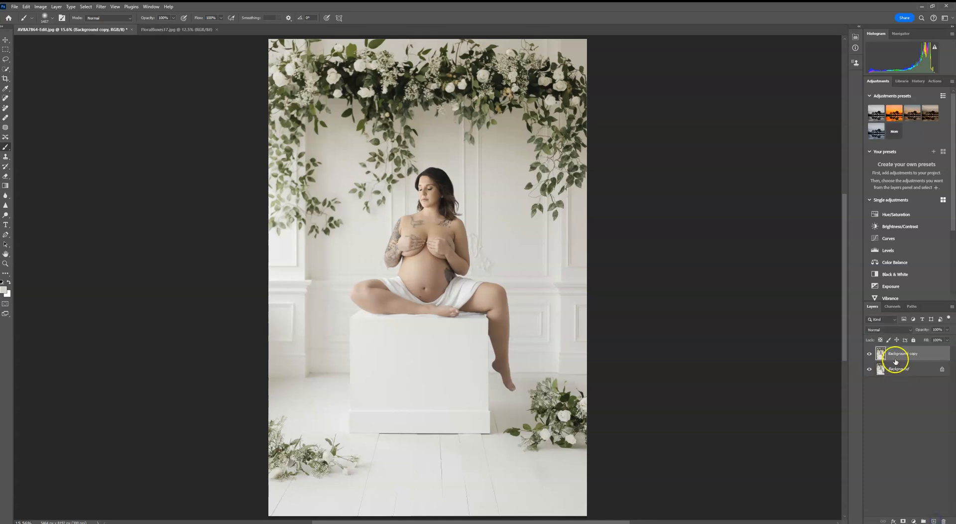
- Open the Camera Raw Filter and examine the Lens Blur effect across the portrait
{"action": "left_click", "coordinate": [102, 6]}
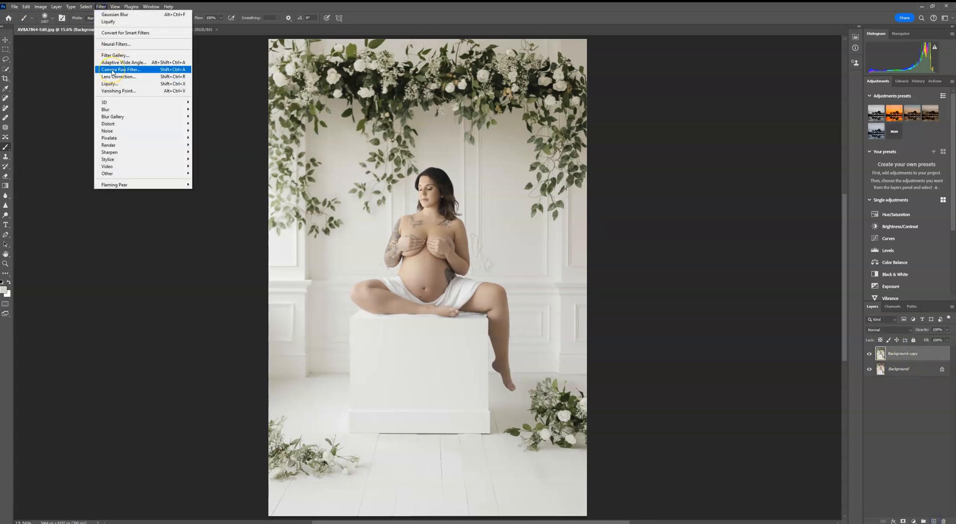
{"action": "left_click", "coordinate": [113, 72]}
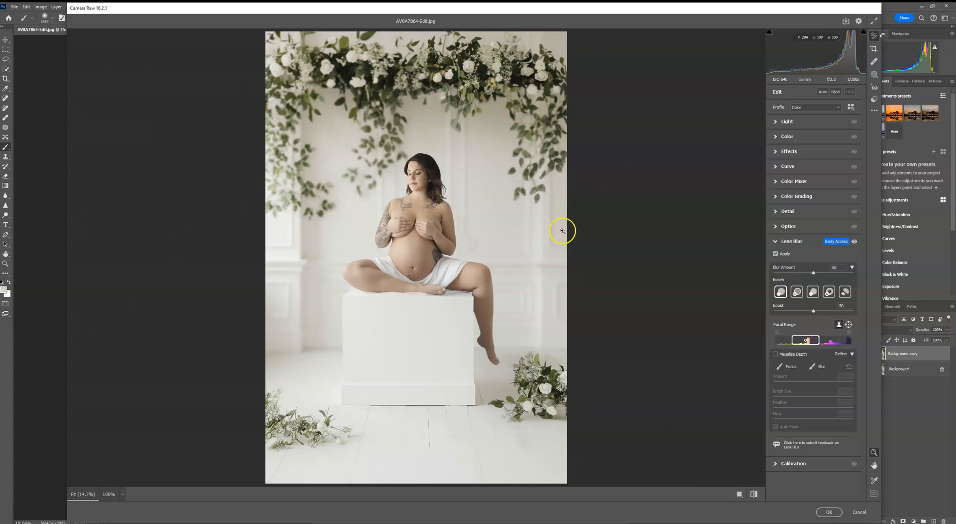
{"action": "left_click", "coordinate": [519, 209]}
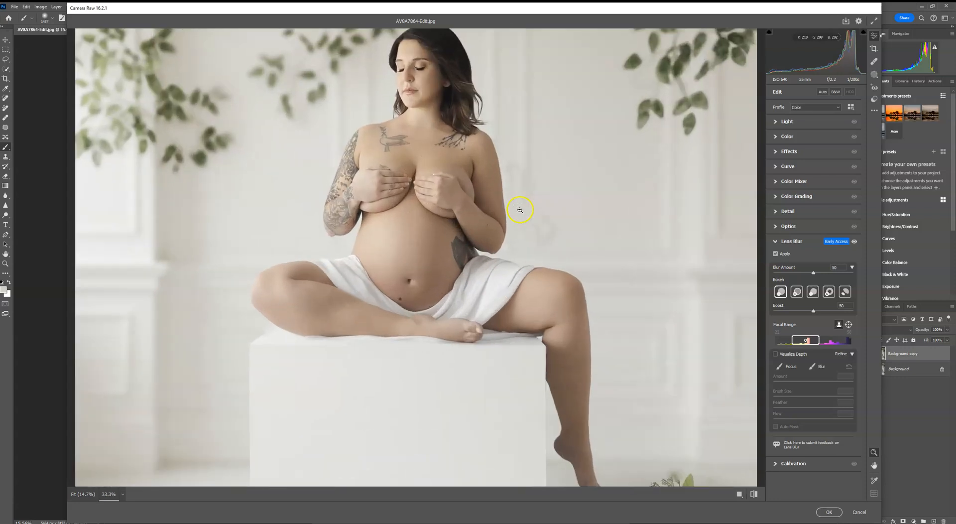
{"action": "left_click_drag", "start_coordinate": [505, 196], "coordinate": [529, 298]}
{"action": "left_click_drag", "start_coordinate": [526, 318], "coordinate": [552, 100]}
{"action": "left_click_drag", "start_coordinate": [535, 290], "coordinate": [556, 31]}
{"action": "left_click_drag", "start_coordinate": [546, 299], "coordinate": [518, 374]}
{"action": "left_click_drag", "start_coordinate": [535, 102], "coordinate": [579, 195]}
{"action": "left_click_drag", "start_coordinate": [605, 309], "coordinate": [619, 194]}
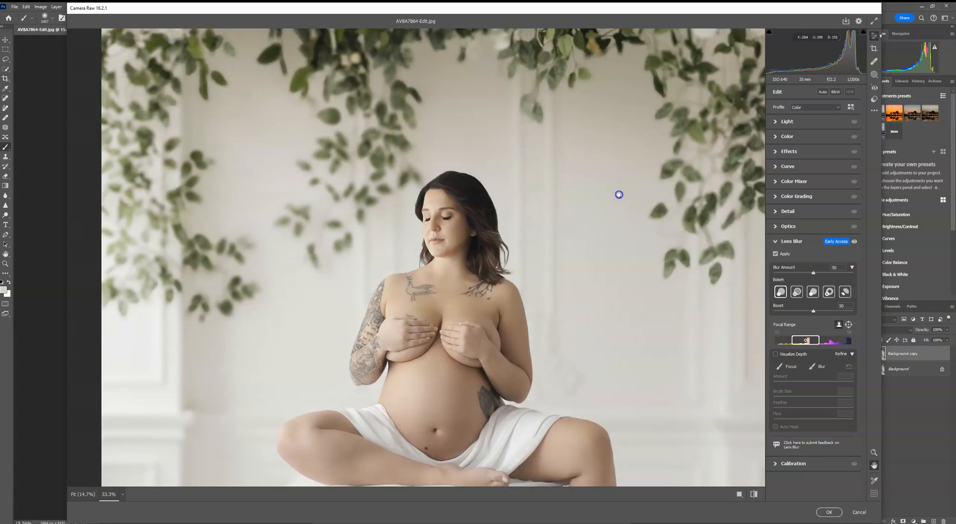
{"action": "left_click_drag", "start_coordinate": [702, 325], "coordinate": [678, 133]}
{"action": "left_click_drag", "start_coordinate": [725, 305], "coordinate": [730, 194]}
- Adjust the Lens Blur focal range and set the Blur Amount to 7
{"action": "left_click_drag", "start_coordinate": [804, 341], "coordinate": [781, 341]}
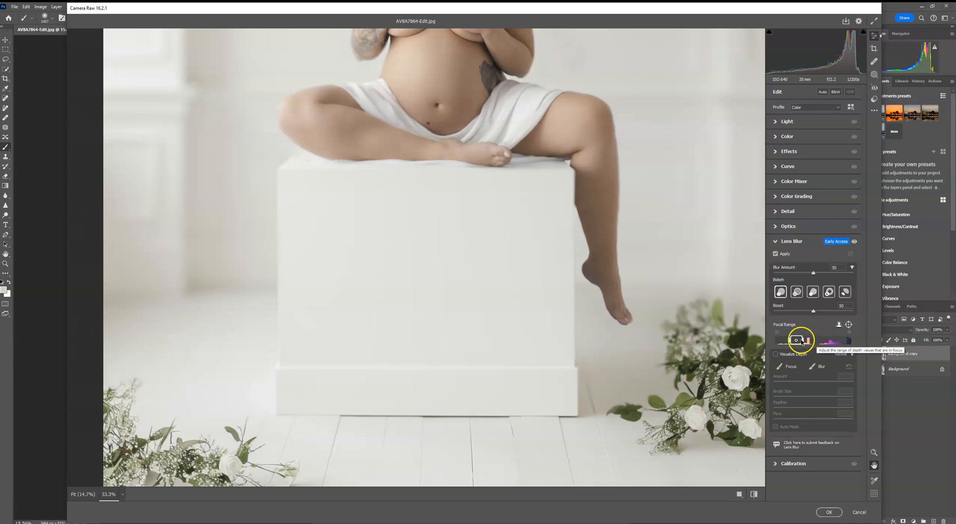
{"action": "mouse_move", "coordinate": [802, 341]}
{"action": "left_mouse_down"}
{"action": "mouse_move", "coordinate": [816, 342]}
{"action": "mouse_move", "coordinate": [806, 342]}
{"action": "left_mouse_up"}
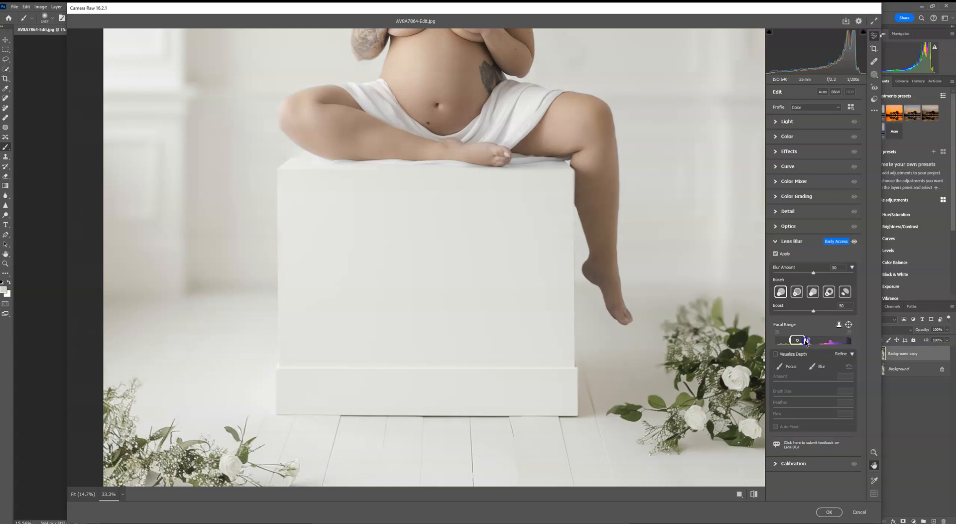
{"action": "left_click_drag", "start_coordinate": [541, 205], "coordinate": [528, 434]}
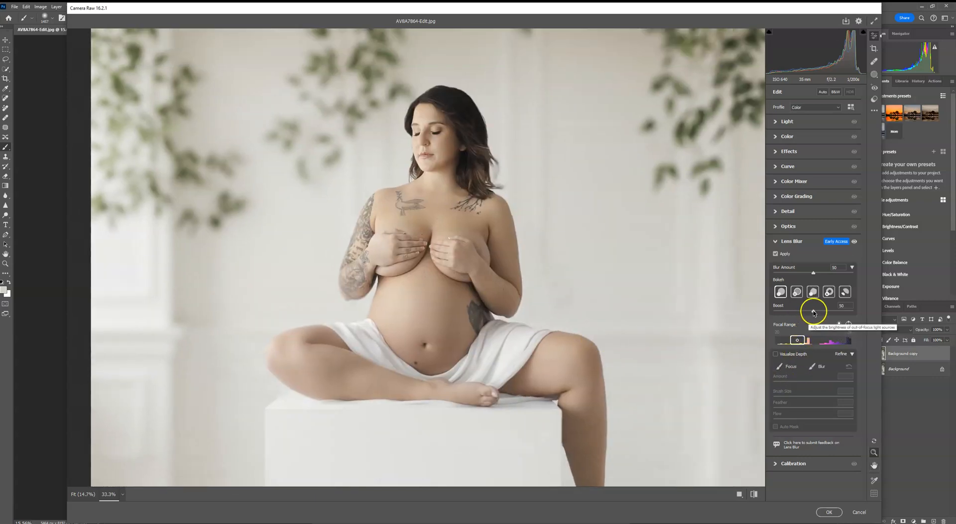
{"action": "left_click_drag", "start_coordinate": [809, 272], "coordinate": [785, 275]}
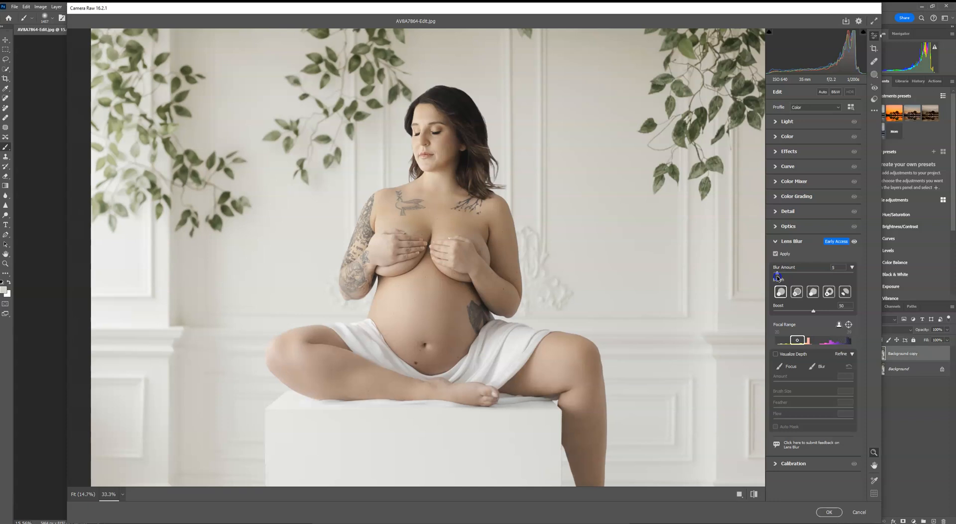
{"action": "key", "text": "space"}
{"action": "left_click_drag", "start_coordinate": [572, 179], "coordinate": [575, 300]}
{"action": "left_click_drag", "start_coordinate": [616, 260], "coordinate": [622, 317]}
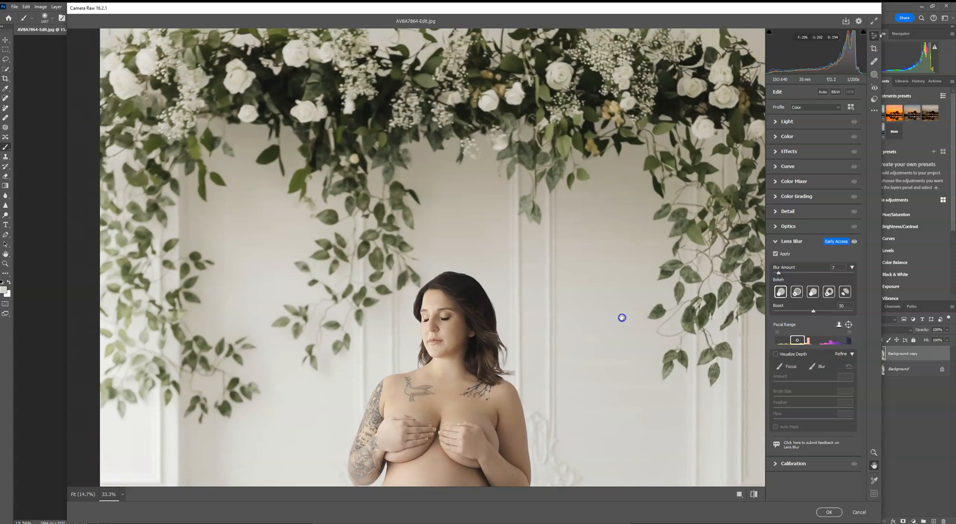
- Select the Focus refine brush at size 8 and paint over the subject's body to keep it sharp
{"action": "left_click", "coordinate": [818, 366]}
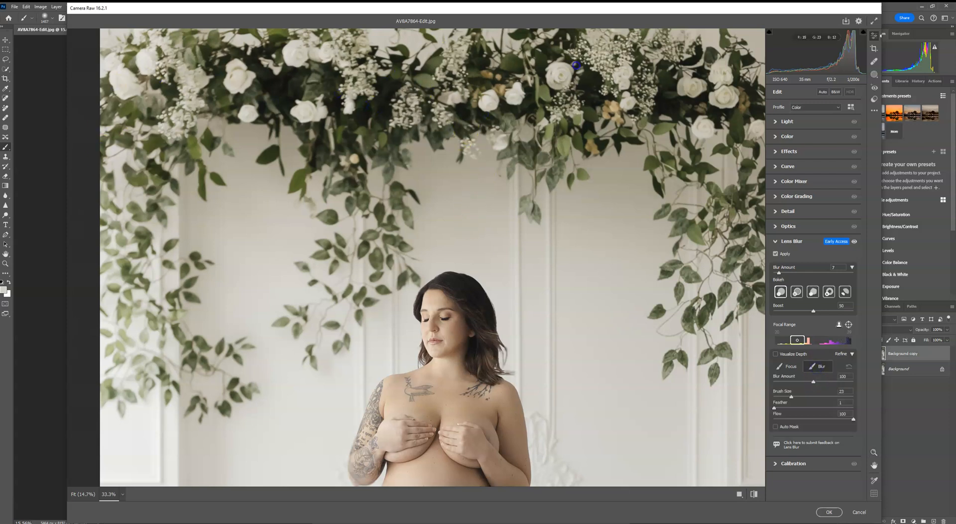
{"action": "left_click", "coordinate": [790, 367]}
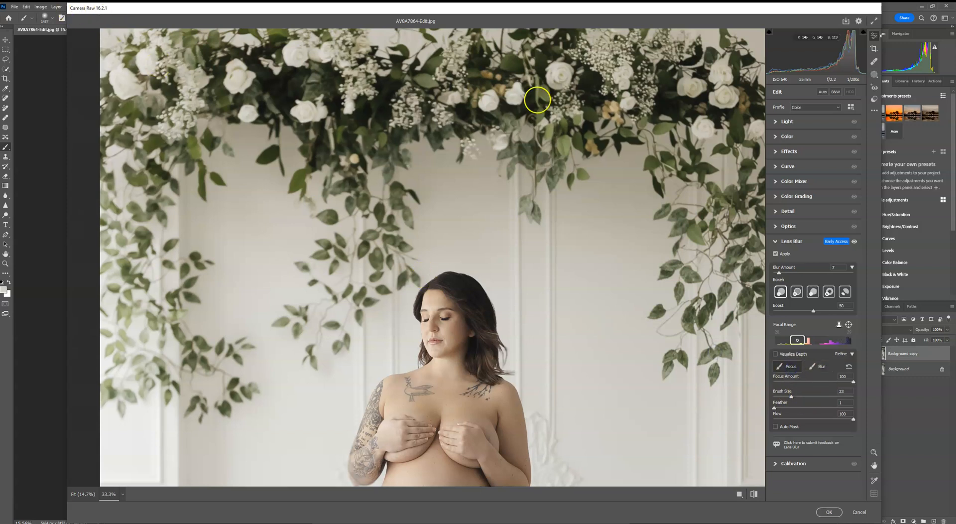
{"action": "left_click_drag", "start_coordinate": [784, 396], "coordinate": [787, 396]}
{"action": "scroll", "coordinate": [603, 398], "scroll_direction": "down", "scroll_amount": 6}
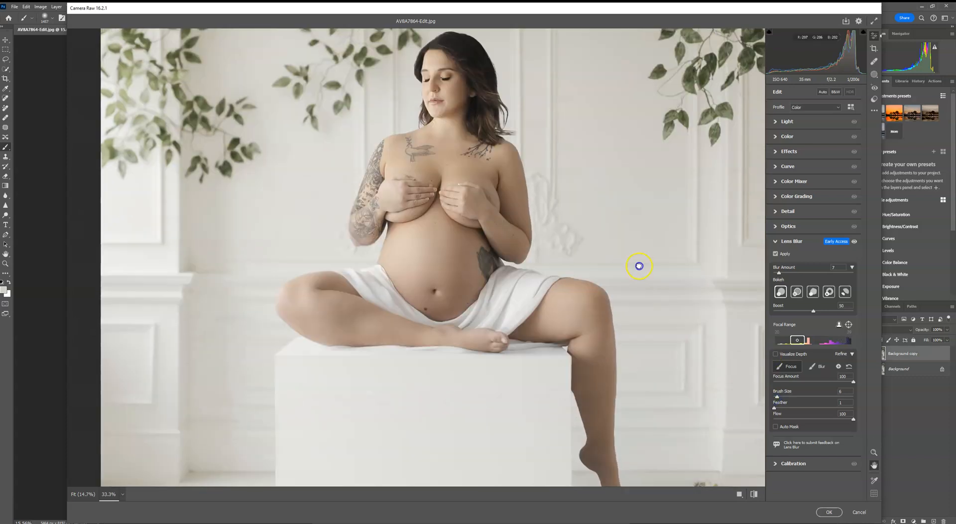
{"action": "left_click_drag", "start_coordinate": [660, 327], "coordinate": [690, 279]}
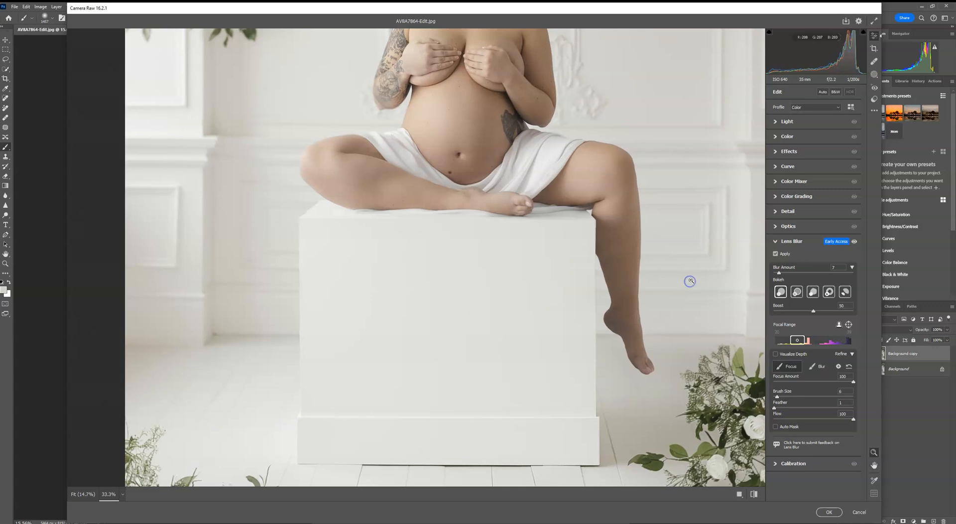
{"action": "key", "text": "ctrl+plus"}
{"action": "left_click_drag", "start_coordinate": [361, 140], "coordinate": [408, 220]}
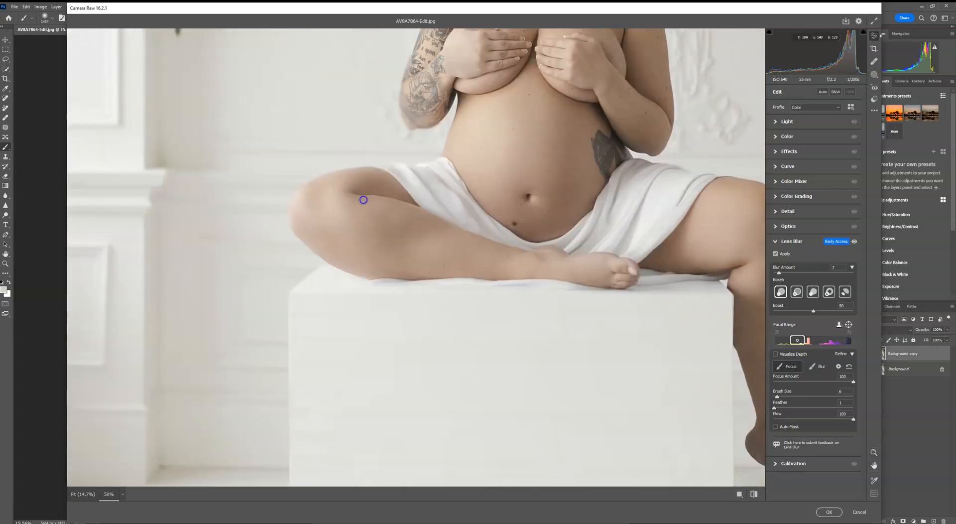
{"action": "mouse_move", "coordinate": [398, 185]}
{"action": "left_mouse_down"}
{"action": "mouse_move", "coordinate": [450, 178]}
{"action": "mouse_move", "coordinate": [405, 183]}
{"action": "mouse_move", "coordinate": [446, 177]}
{"action": "mouse_move", "coordinate": [424, 180]}
{"action": "mouse_move", "coordinate": [459, 156]}
{"action": "left_mouse_up"}
{"action": "left_click_drag", "start_coordinate": [358, 187], "coordinate": [388, 170]}
{"action": "left_click_drag", "start_coordinate": [430, 105], "coordinate": [430, 105]}
{"action": "left_click_drag", "start_coordinate": [446, 110], "coordinate": [440, 180]}
{"action": "left_click_drag", "start_coordinate": [421, 157], "coordinate": [416, 143]}
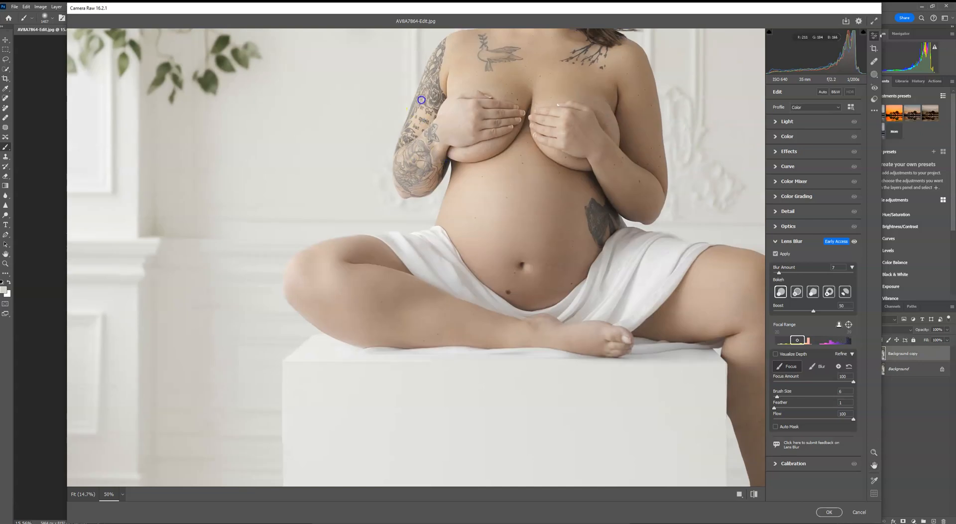
{"action": "left_click_drag", "start_coordinate": [536, 85], "coordinate": [496, 137]}
{"action": "left_click", "coordinate": [563, 102]}
{"action": "left_click_drag", "start_coordinate": [571, 186], "coordinate": [567, 124]}
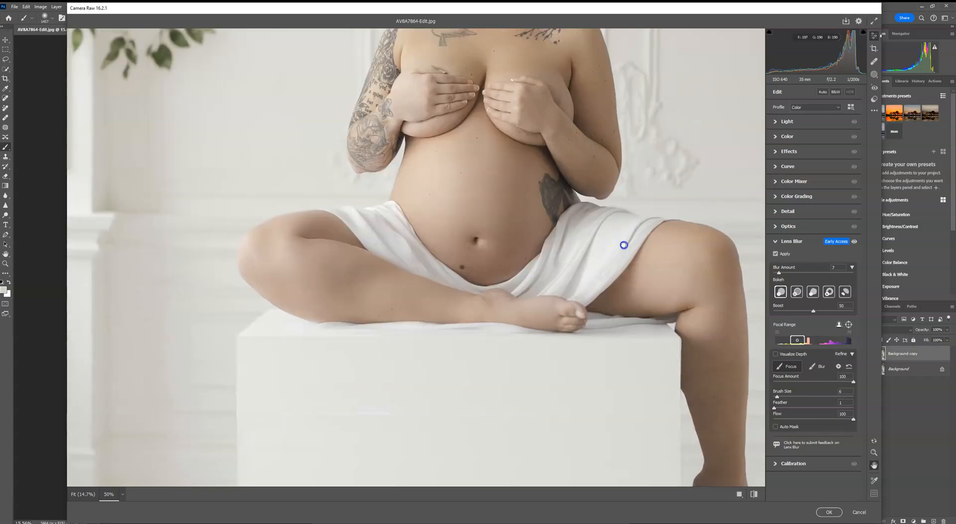
{"action": "left_click_drag", "start_coordinate": [601, 226], "coordinate": [568, 191]}
{"action": "left_click_drag", "start_coordinate": [642, 307], "coordinate": [512, 36]}
{"action": "left_click_drag", "start_coordinate": [688, 225], "coordinate": [473, 189]}
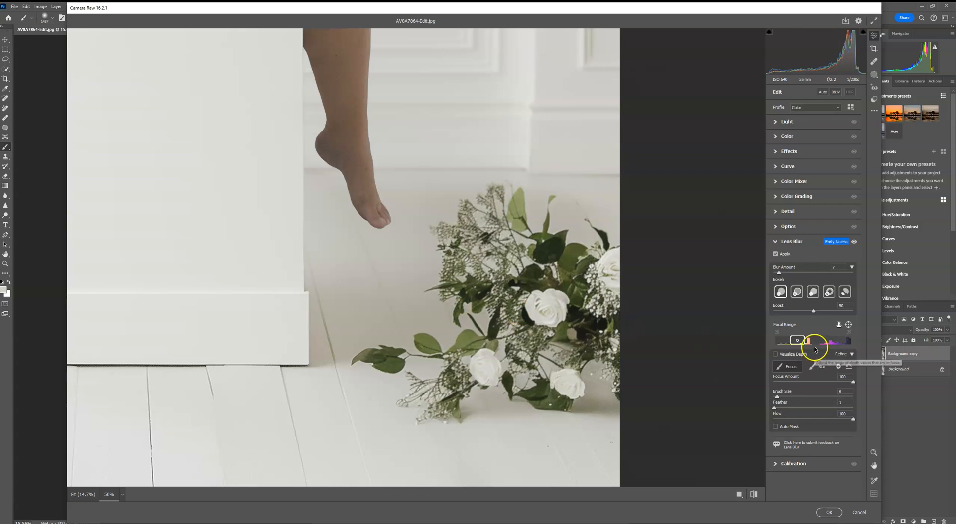
- Switch to the Blur refine brush at size 13 and paint over the floor bouquets to blur them
{"action": "left_click", "coordinate": [819, 366]}
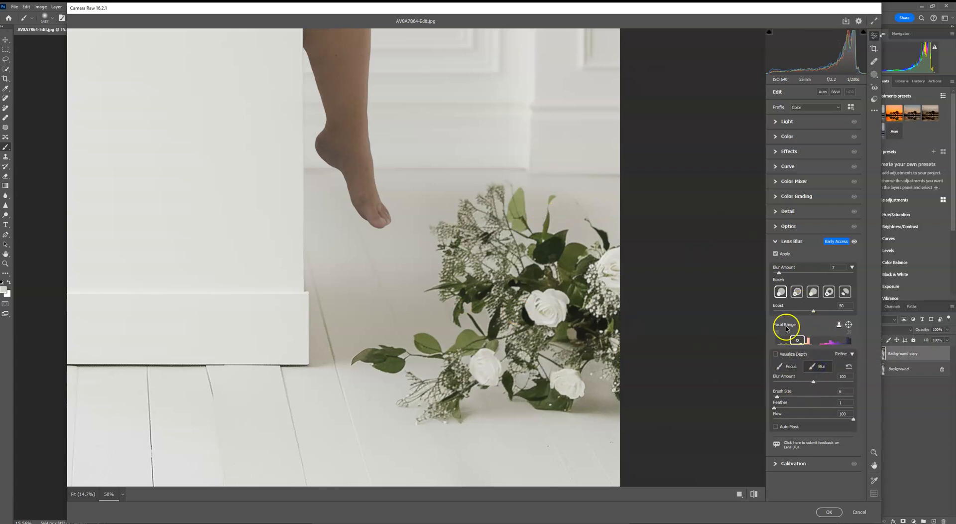
{"action": "left_click_drag", "start_coordinate": [777, 396], "coordinate": [783, 397]}
{"action": "mouse_move", "coordinate": [621, 267]}
{"action": "left_mouse_down"}
{"action": "mouse_move", "coordinate": [537, 288]}
{"action": "mouse_move", "coordinate": [417, 354]}
{"action": "mouse_move", "coordinate": [592, 328]}
{"action": "left_mouse_up"}
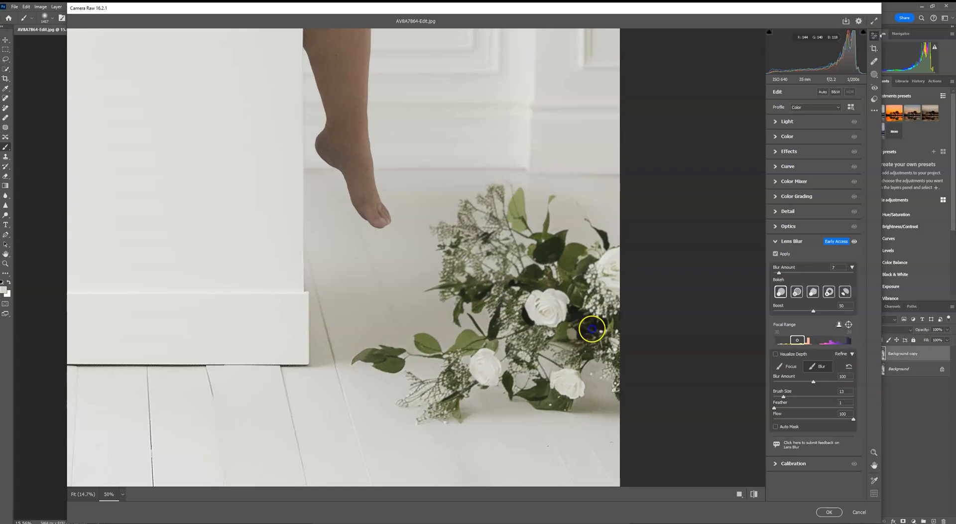
{"action": "key", "text": "space"}
{"action": "left_click_drag", "start_coordinate": [228, 318], "coordinate": [558, 274]}
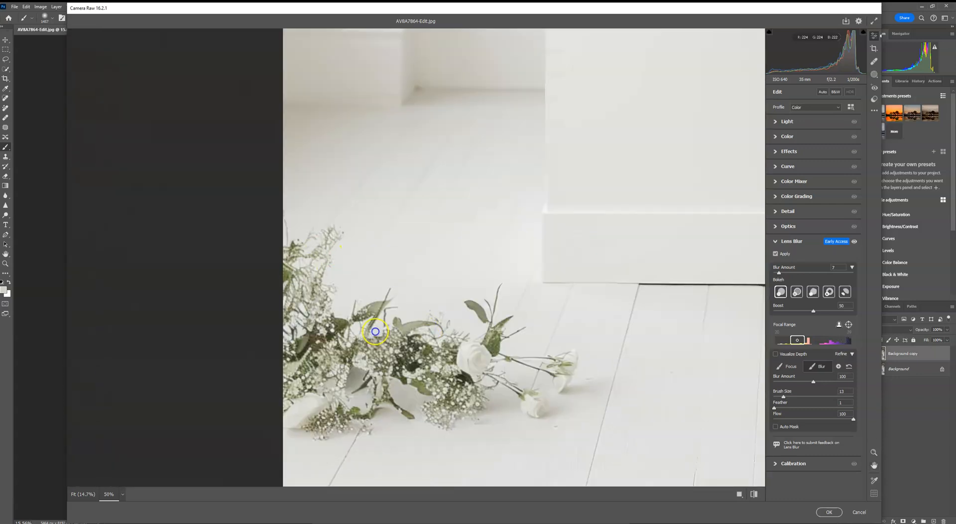
{"action": "mouse_move", "coordinate": [469, 266]}
{"action": "left_mouse_down"}
{"action": "mouse_move", "coordinate": [312, 374]}
{"action": "mouse_move", "coordinate": [286, 330]}
{"action": "left_mouse_up"}
{"action": "mouse_move", "coordinate": [288, 264]}
{"action": "left_mouse_down"}
{"action": "mouse_move", "coordinate": [282, 316]}
{"action": "mouse_move", "coordinate": [374, 396]}
{"action": "left_mouse_up"}
{"action": "mouse_move", "coordinate": [549, 402]}
{"action": "left_mouse_down"}
{"action": "mouse_move", "coordinate": [480, 355]}
{"action": "mouse_move", "coordinate": [367, 354]}
{"action": "mouse_move", "coordinate": [329, 397]}
{"action": "mouse_move", "coordinate": [527, 373]}
{"action": "left_mouse_up"}
- Paint more blur across the floorboards below the pedestal, then fit the view and apply the Camera Raw Filter
{"action": "key", "text": "space"}
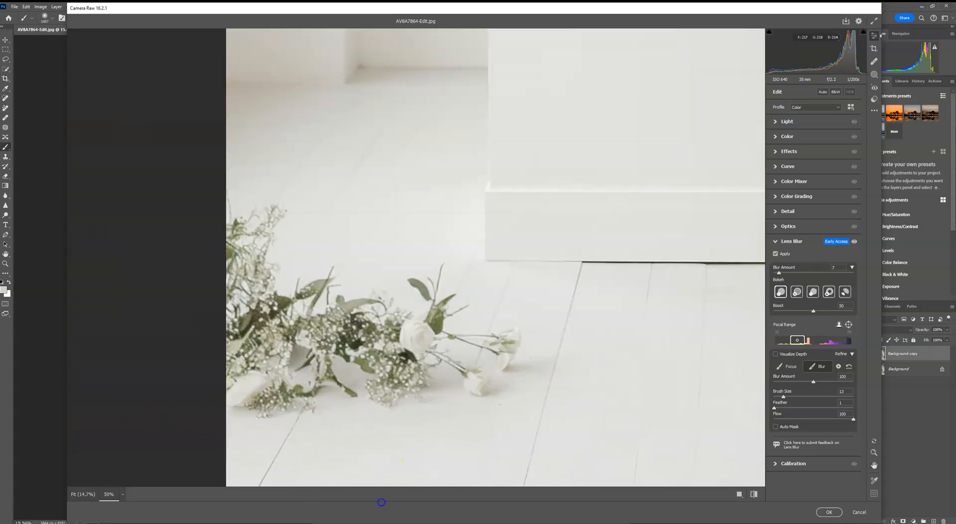
{"action": "left_click_drag", "start_coordinate": [517, 425], "coordinate": [196, 423]}
{"action": "left_click_drag", "start_coordinate": [627, 382], "coordinate": [379, 388]}
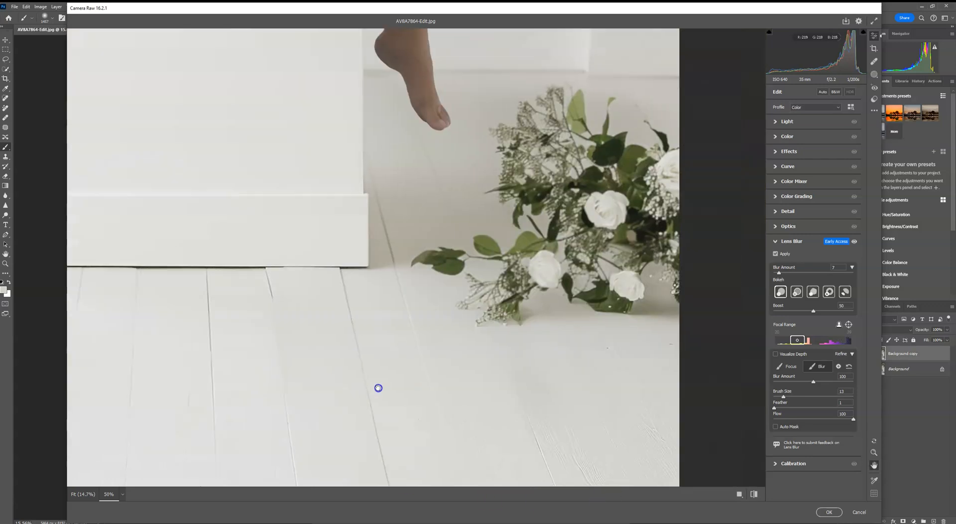
{"action": "left_click_drag", "start_coordinate": [473, 187], "coordinate": [503, 446]}
{"action": "left_click_drag", "start_coordinate": [501, 198], "coordinate": [625, 446]}
{"action": "key", "text": "ctrl+0"}
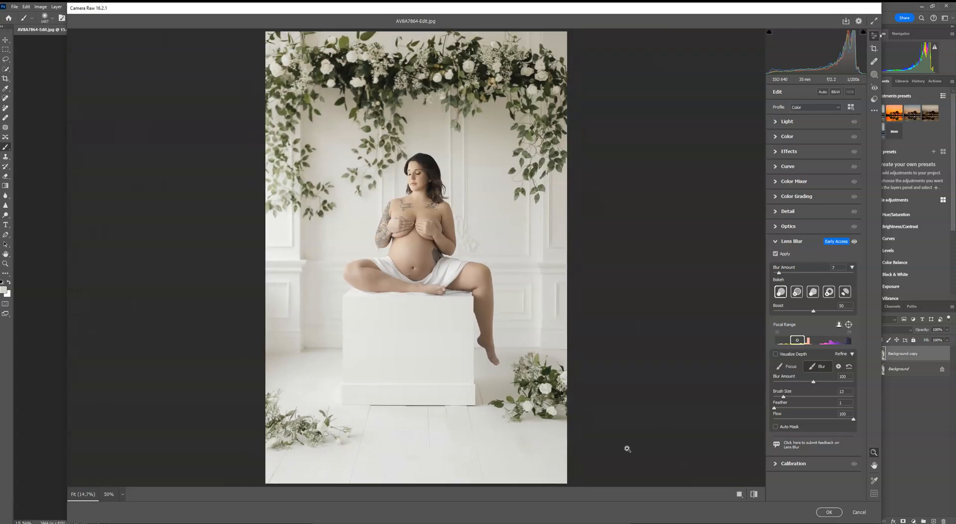
{"action": "left_click", "coordinate": [829, 511]}
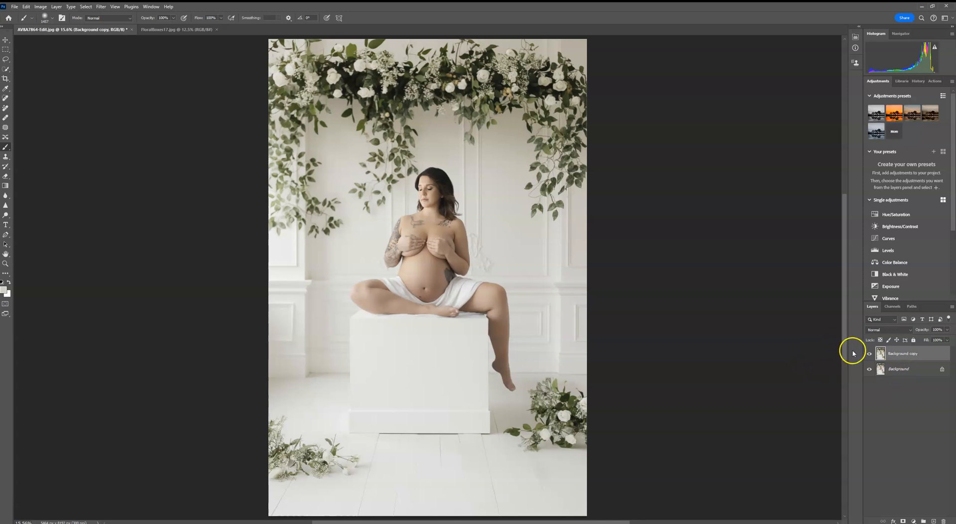
- Toggle the lens-blurred layer off and on to compare, then review the recent History states
{"action": "left_click", "coordinate": [869, 354]}
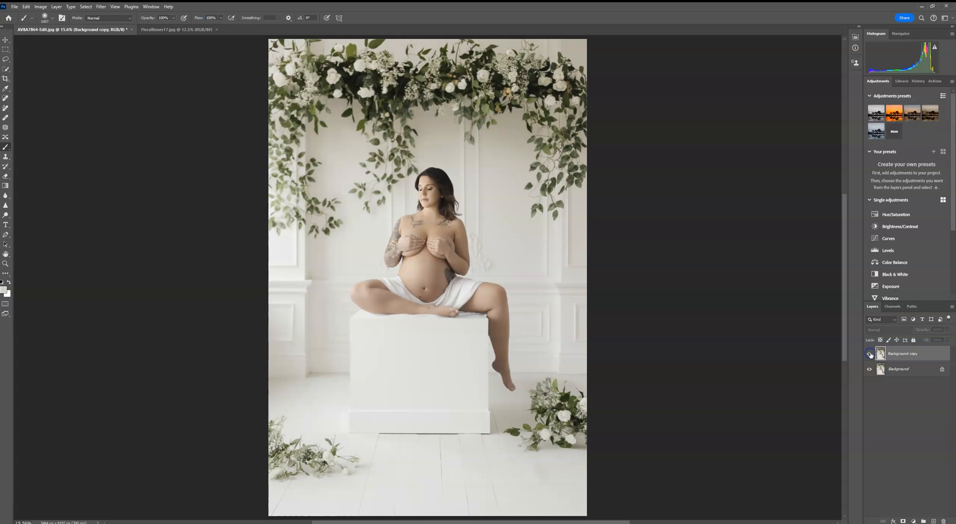
{"action": "left_click", "coordinate": [869, 353]}
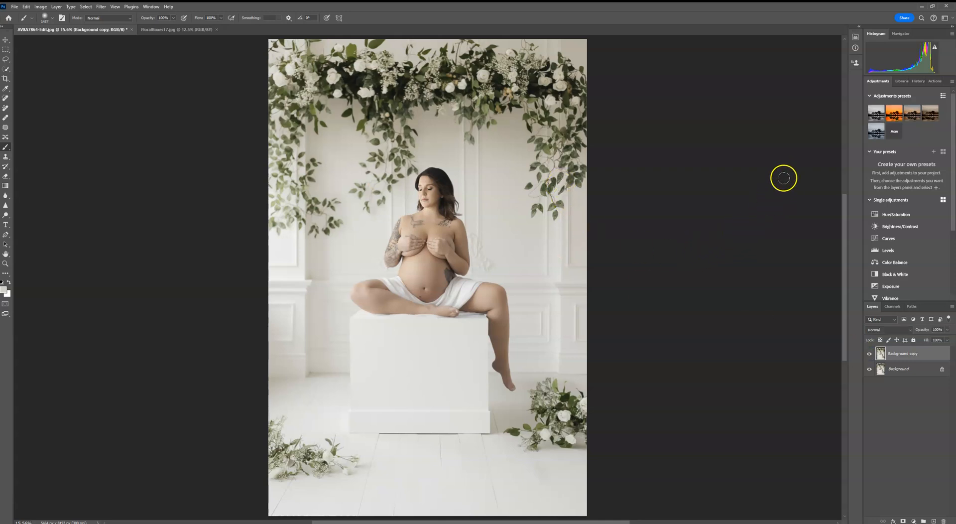
{"action": "left_click", "coordinate": [919, 81]}
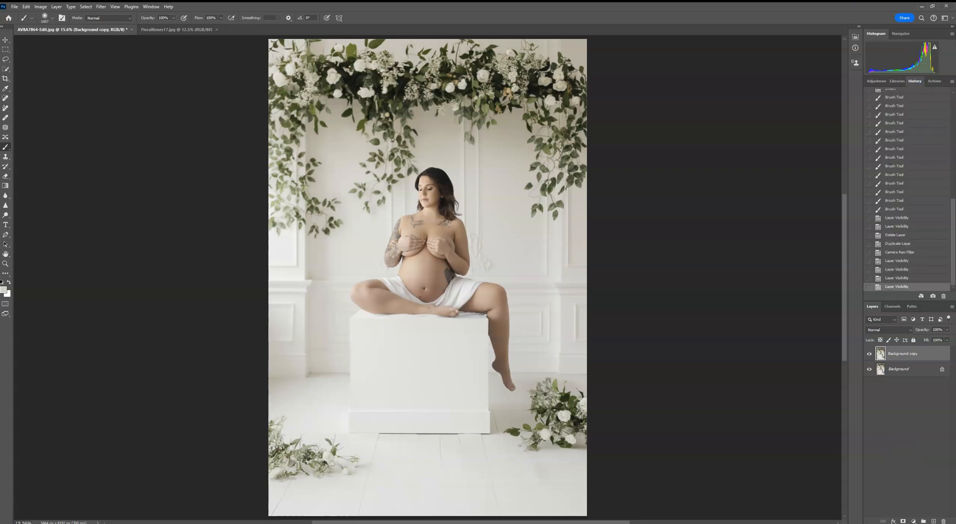
{"action": "left_click_drag", "start_coordinate": [952, 204], "coordinate": [953, 223]}
{"action": "left_click", "coordinate": [942, 97]}
{"action": "left_click", "coordinate": [900, 287]}
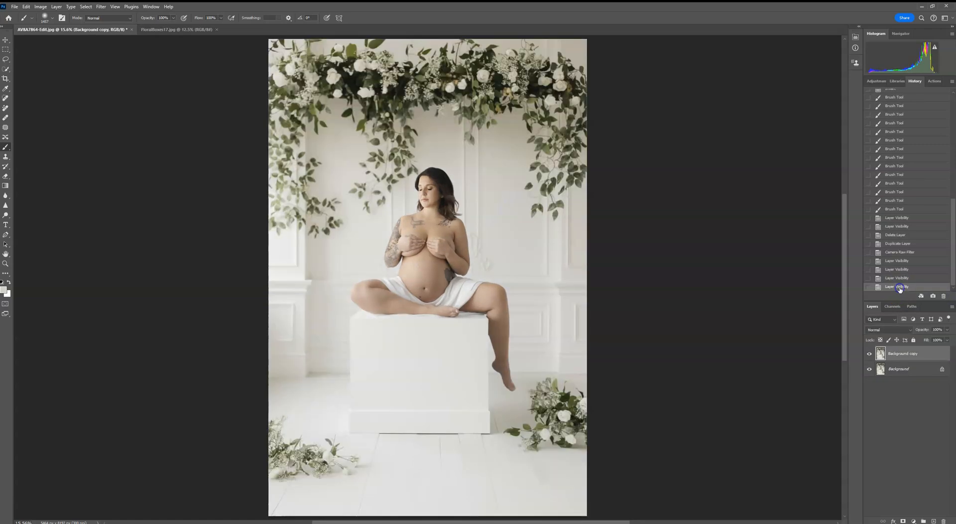